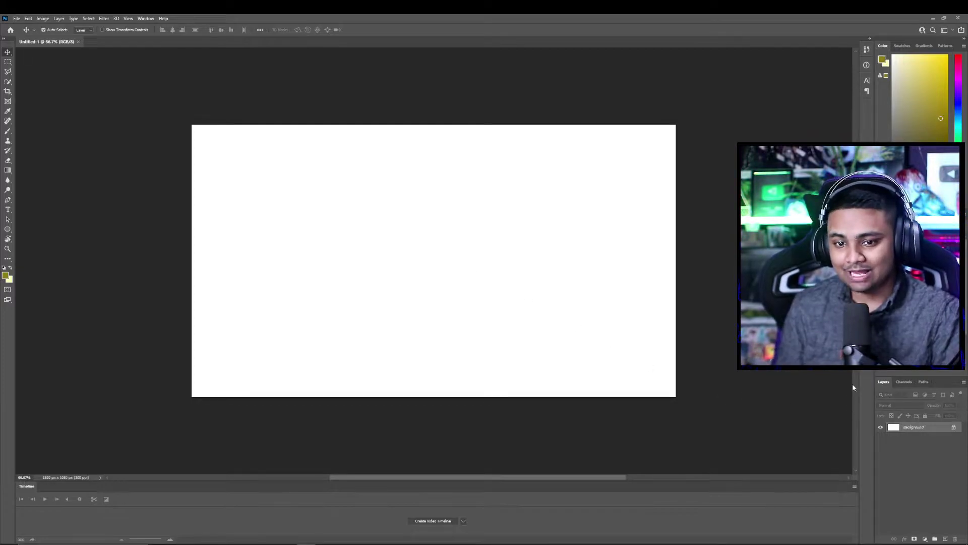
Unlock the white Background layer, converting it into an editable Layer 0
{"action": "left_click", "coordinate": [955, 427]}
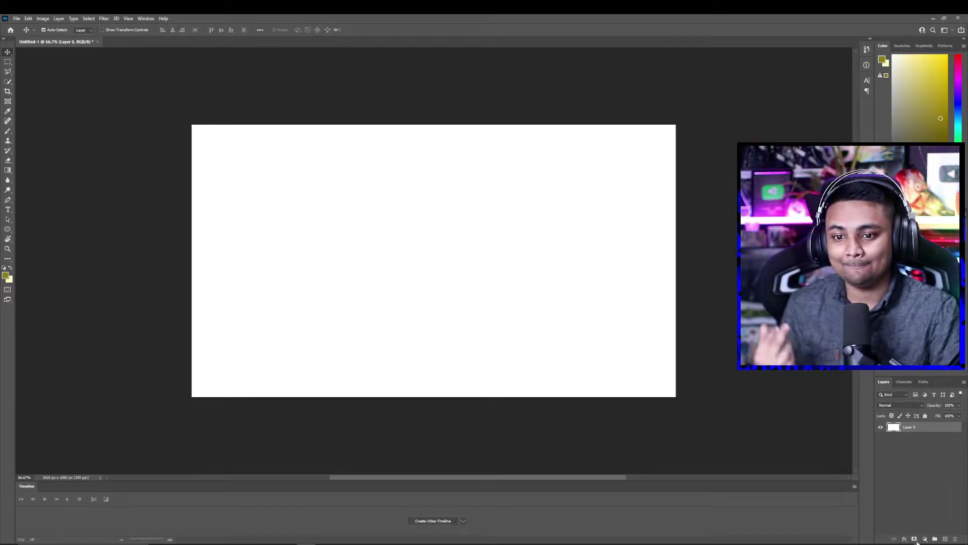
Add an empty Layer 1 and hide Layer 0 so the canvas becomes transparent
{"action": "left_click", "coordinate": [945, 539]}
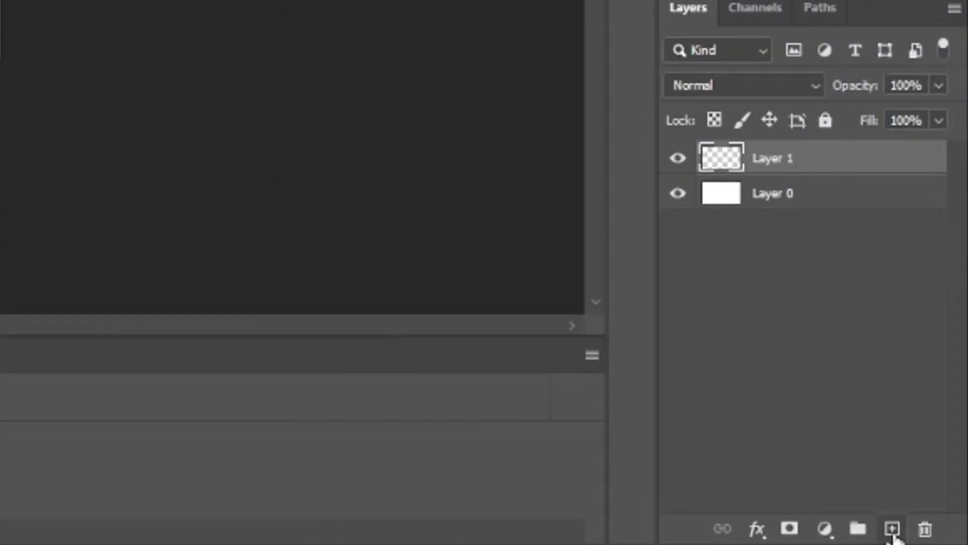
{"action": "left_click", "coordinate": [676, 195]}
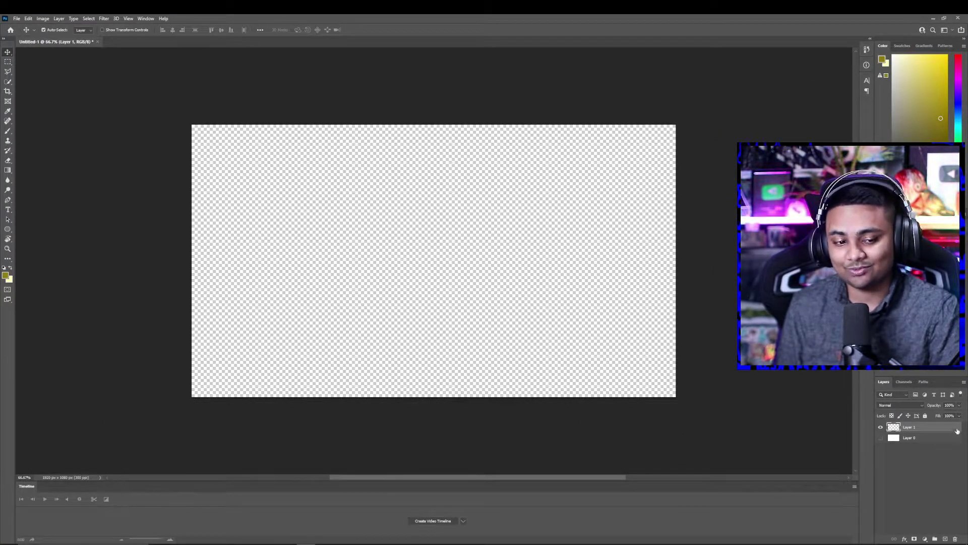
{"action": "left_click", "coordinate": [953, 437]}
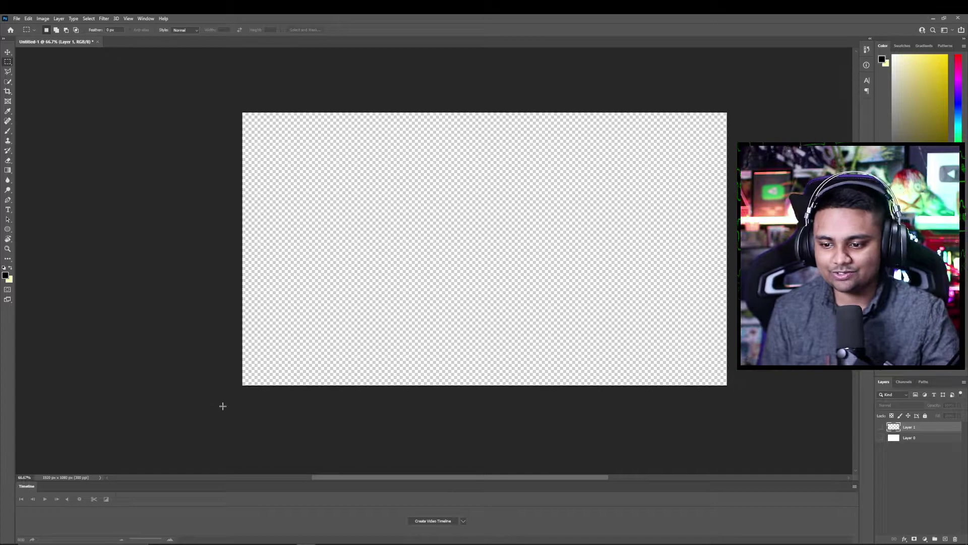
Select the canvas's lower half and set a Foreground to Transparent gradient starting from black
{"action": "left_click_drag", "start_coordinate": [259, 411], "coordinate": [726, 266]}
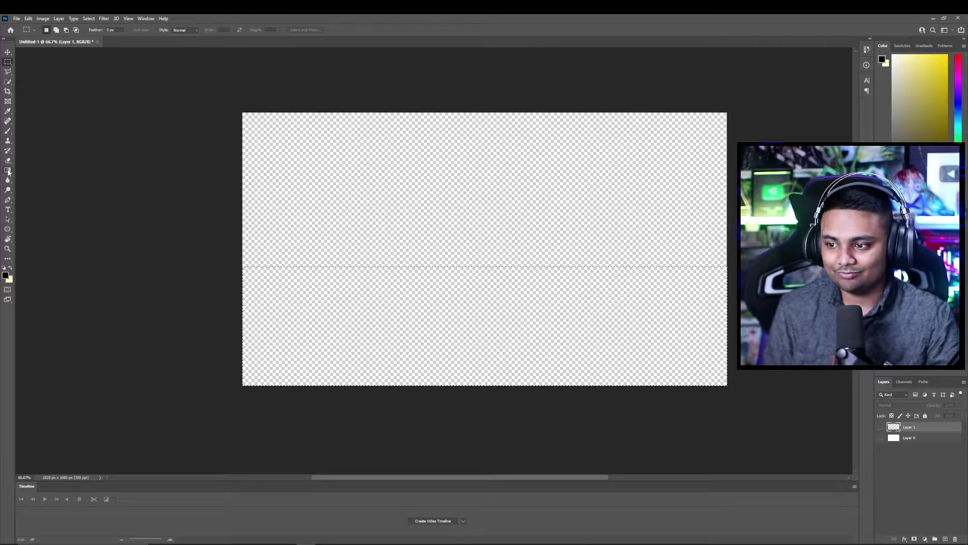
{"action": "left_click", "coordinate": [7, 171]}
{"action": "left_click", "coordinate": [57, 29]}
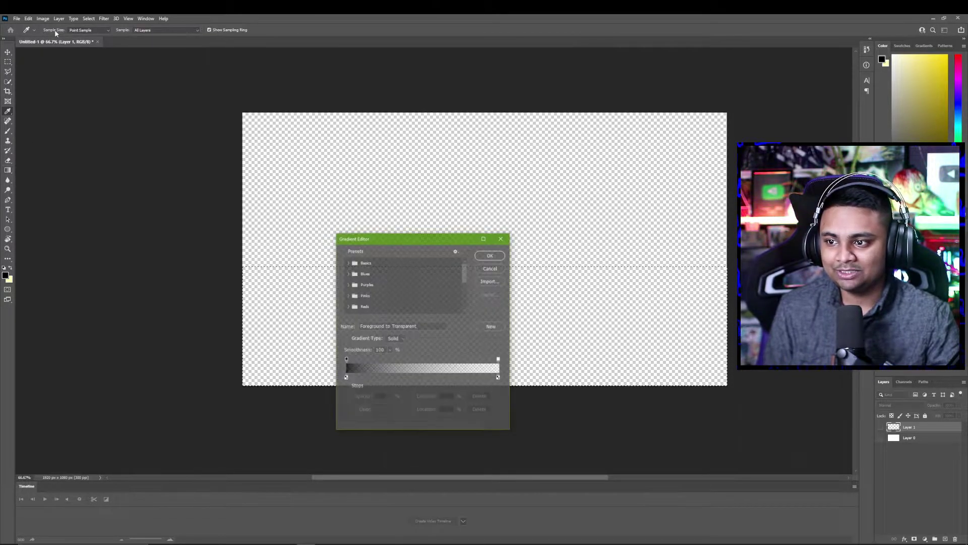
{"action": "left_click", "coordinate": [354, 262]}
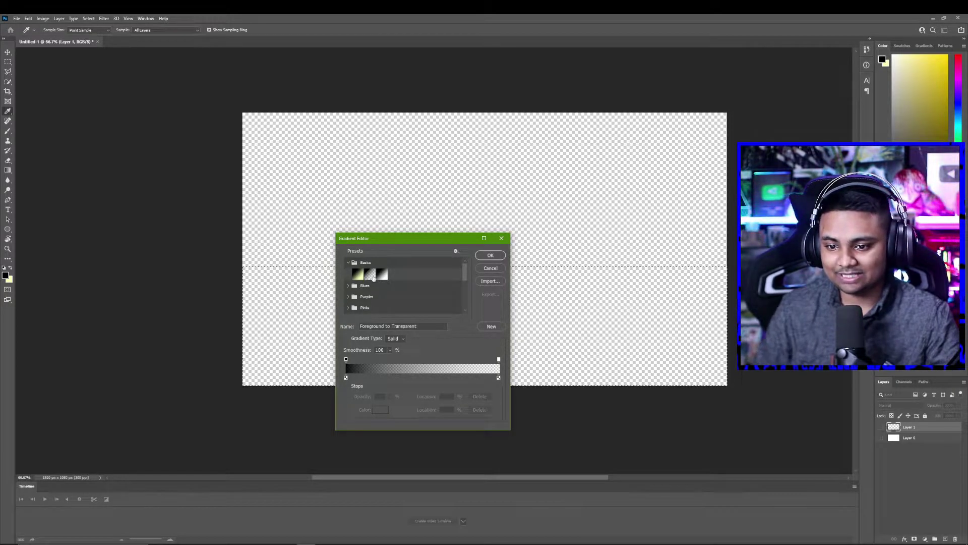
{"action": "left_click", "coordinate": [373, 277]}
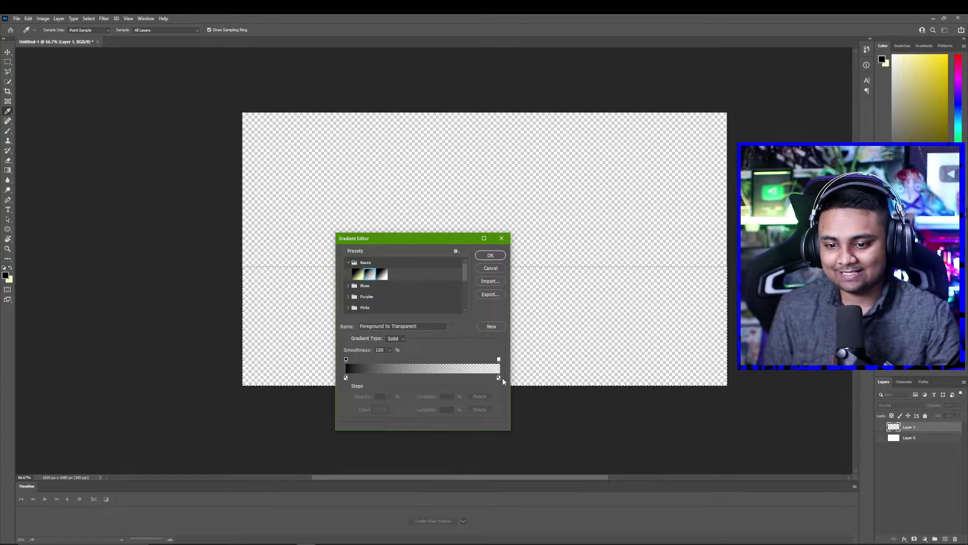
{"action": "double_click", "coordinate": [347, 377]}
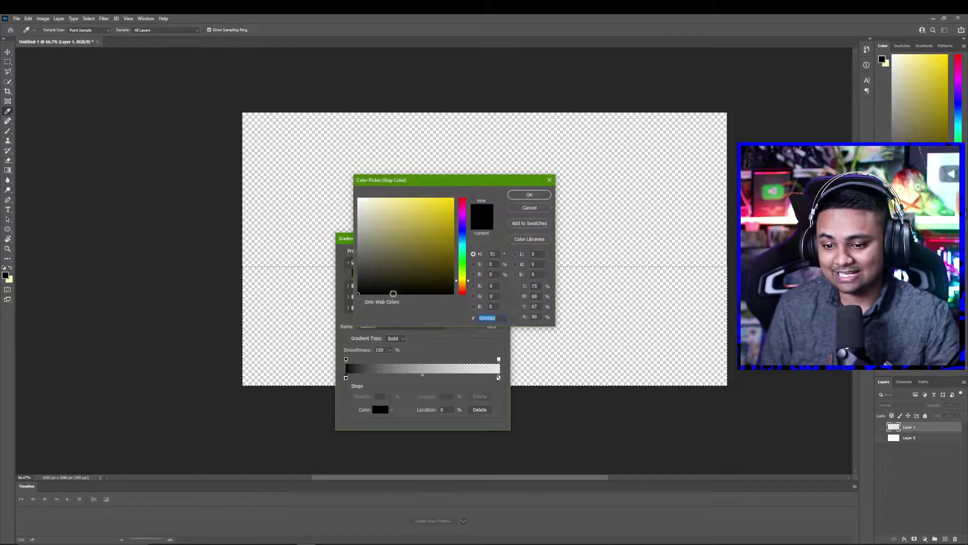
{"action": "left_click", "coordinate": [547, 195]}
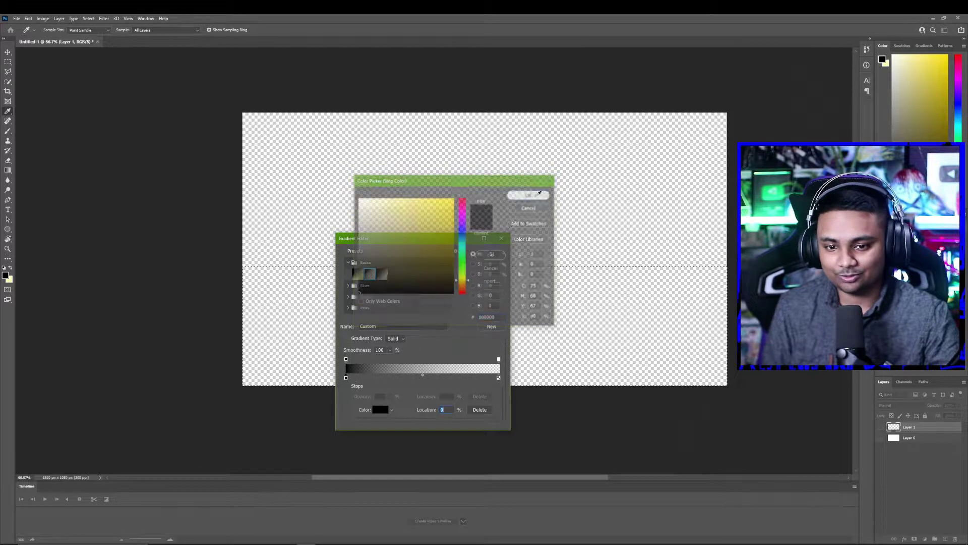
Fill a new Layer 2 with the black-to-transparent gradient from the bottom up, then deselect
{"action": "left_click", "coordinate": [492, 255]}
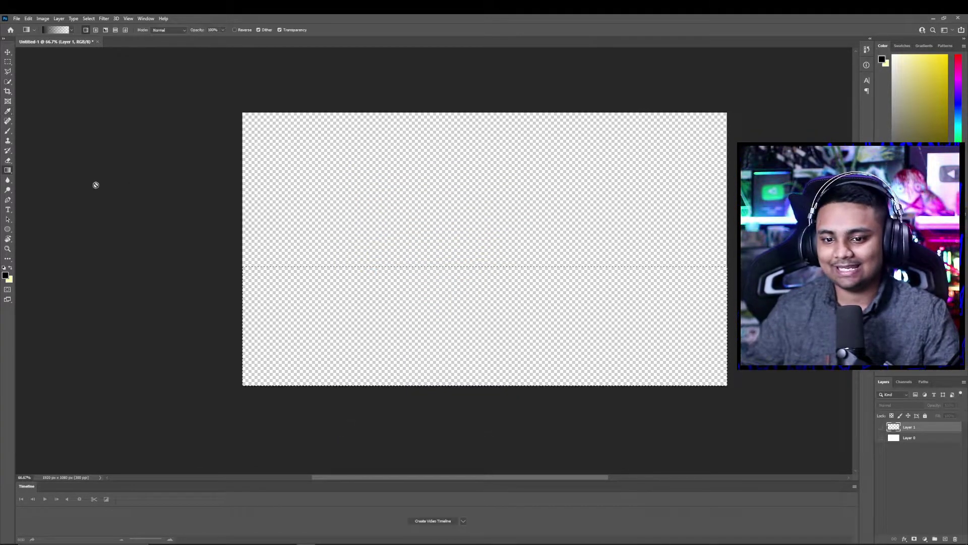
{"action": "key", "text": "ctrl+shift+alt+n"}
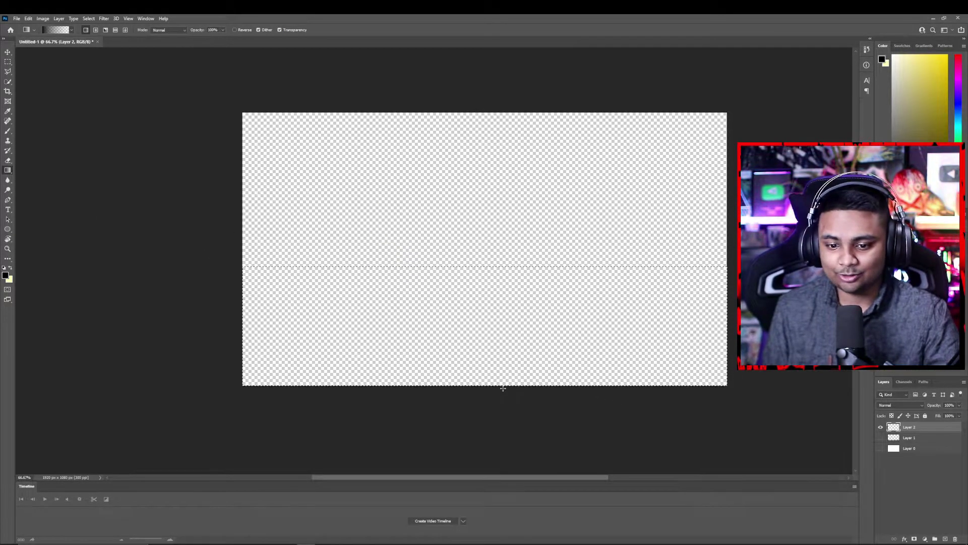
{"action": "left_click_drag", "start_coordinate": [496, 387], "coordinate": [494, 268]}
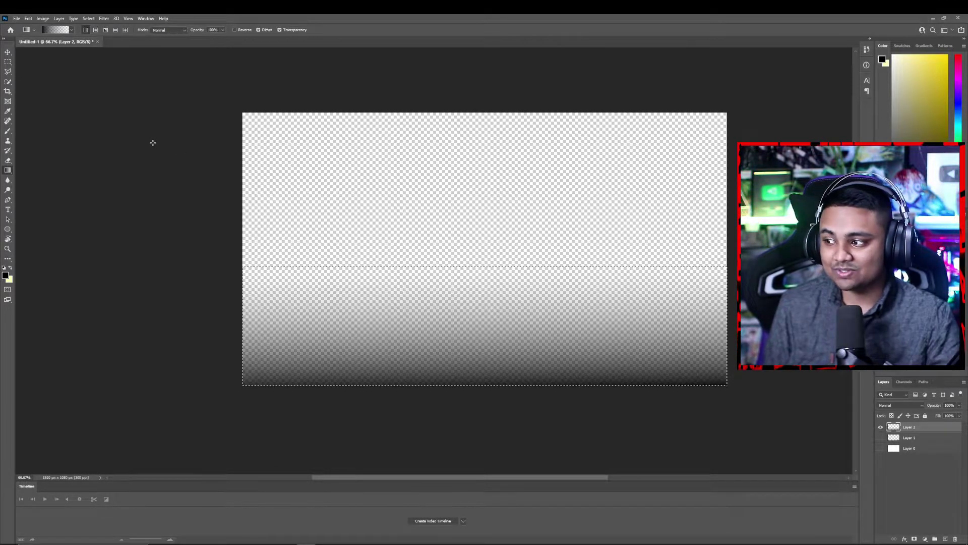
{"action": "left_click", "coordinate": [7, 62]}
{"action": "left_click", "coordinate": [414, 247]}
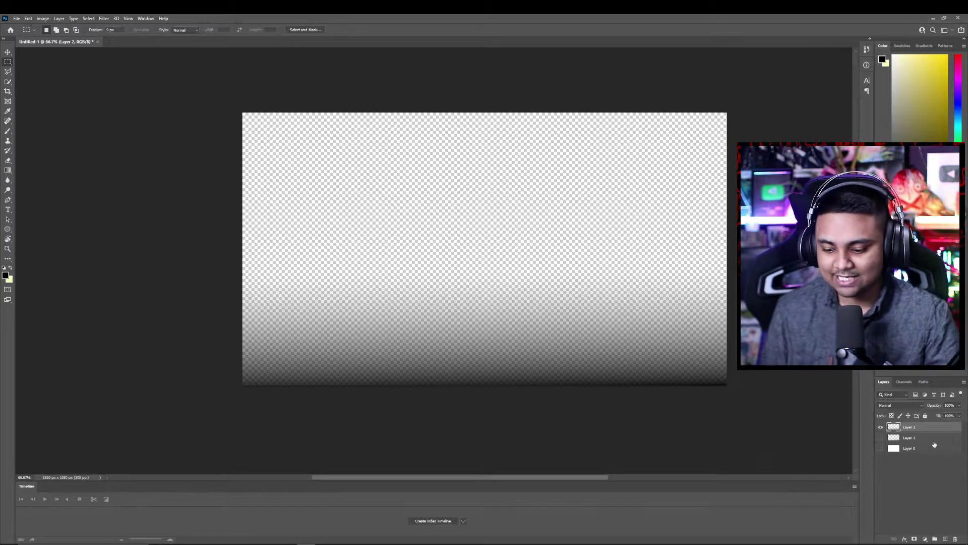
Free Transform the gradient layer, squashing it into a thin band along the bottom edge
{"action": "key", "text": "ctrl+t"}
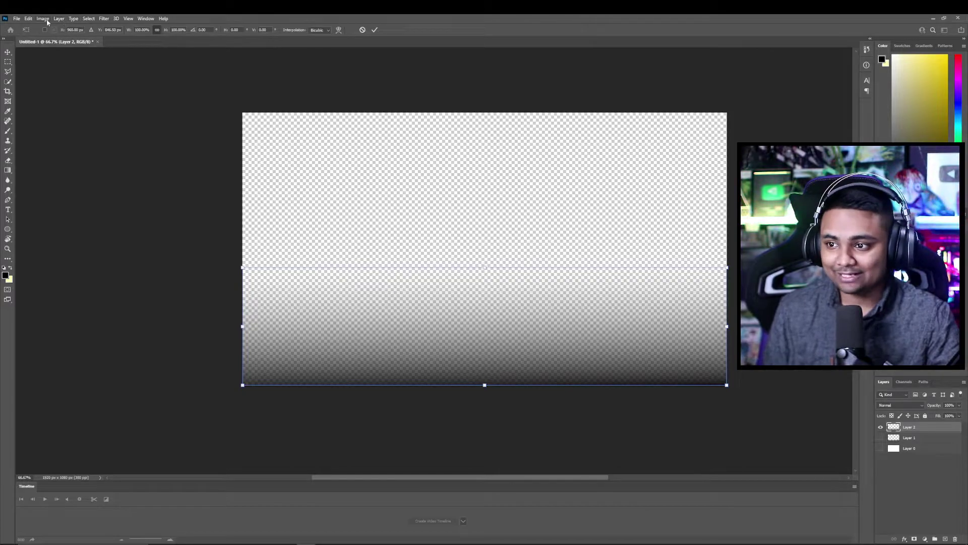
{"action": "left_click", "coordinate": [28, 18]}
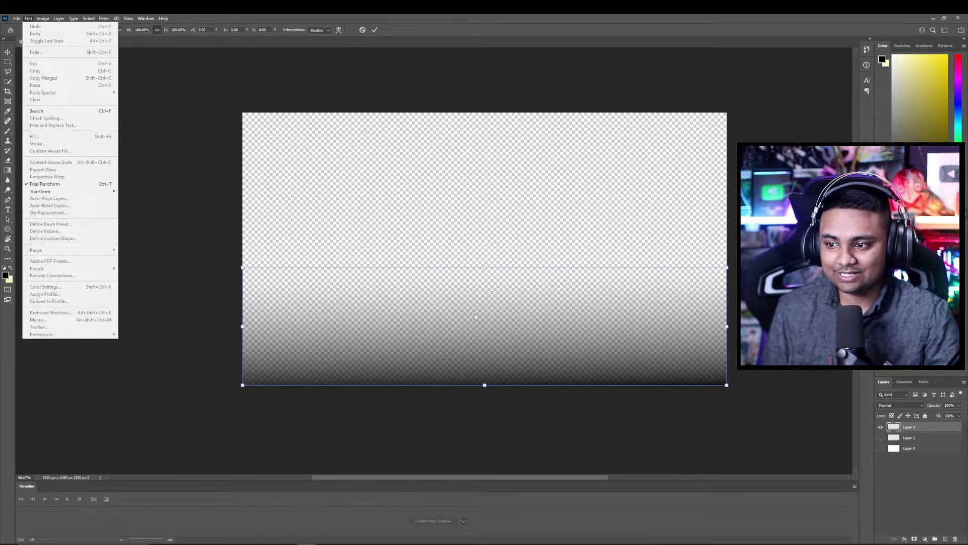
{"action": "left_click", "coordinate": [114, 185]}
{"action": "left_click_drag", "start_coordinate": [486, 269], "coordinate": [496, 372]}
Commit the bottom-strip transform and zoom the canvas to 100%
{"action": "left_click", "coordinate": [375, 30]}
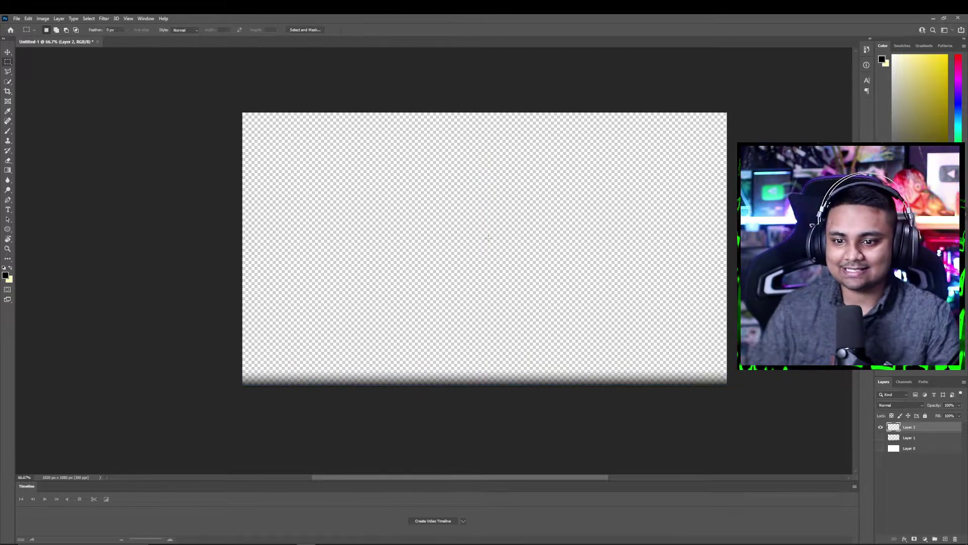
{"action": "scroll", "coordinate": [532, 276], "scroll_direction": "down", "scroll_amount": 3}
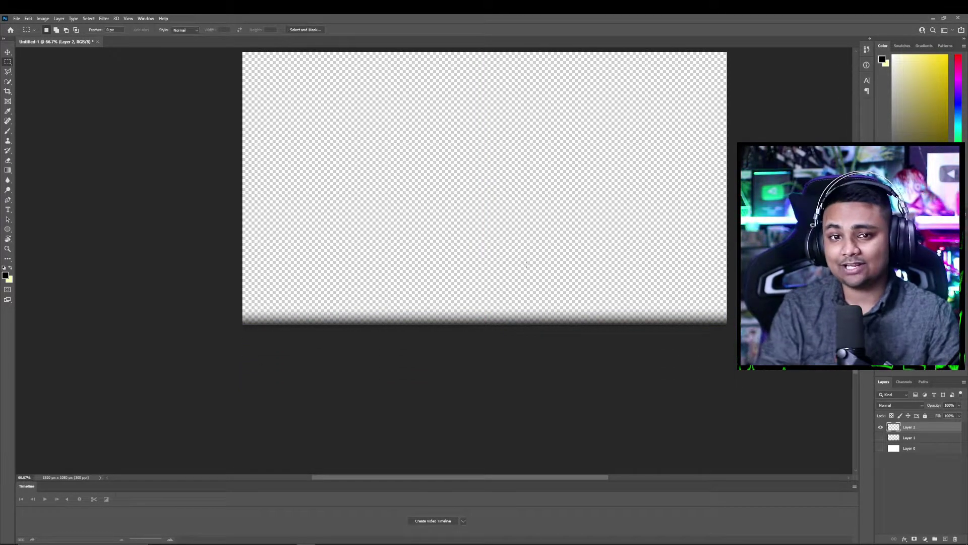
{"action": "key", "text": "ctrl+plus"}
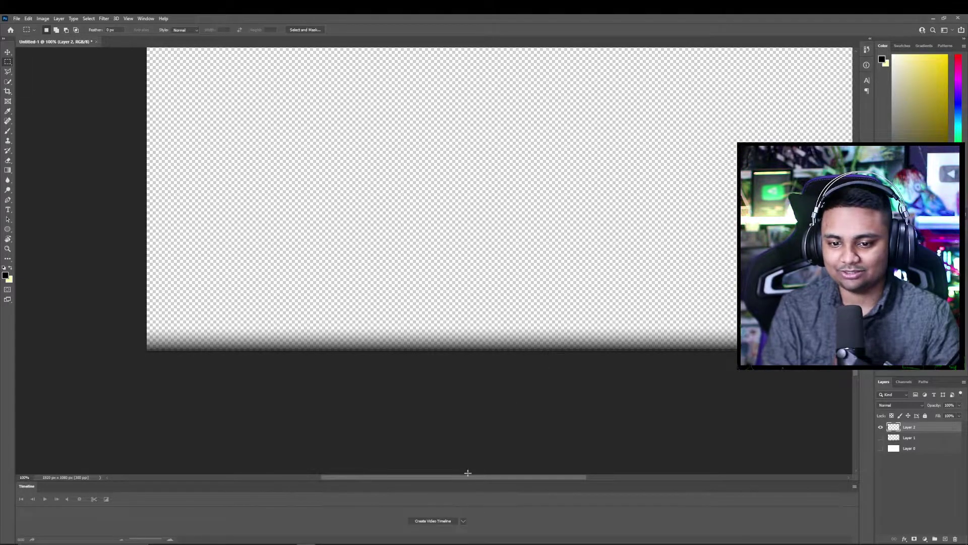
{"action": "left_click_drag", "start_coordinate": [481, 479], "coordinate": [504, 477]}
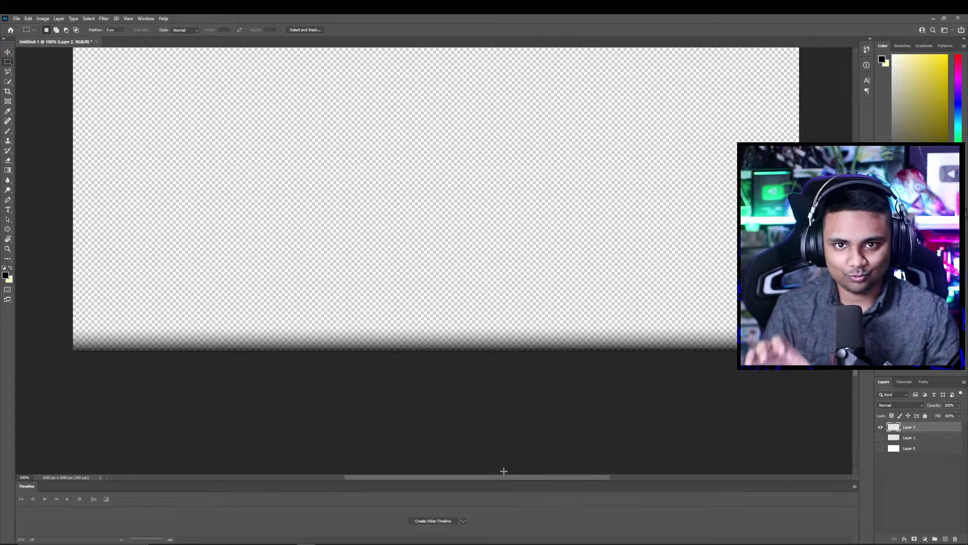
{"action": "scroll", "coordinate": [510, 447], "scroll_direction": "up", "scroll_amount": 3}
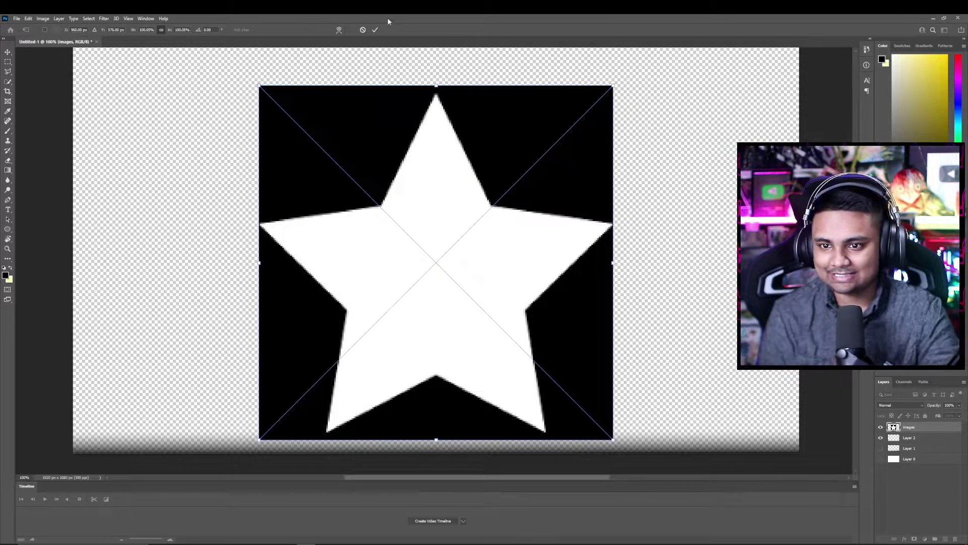
Commit the placed star image and then the placed follow icon image
{"action": "left_click", "coordinate": [376, 30]}
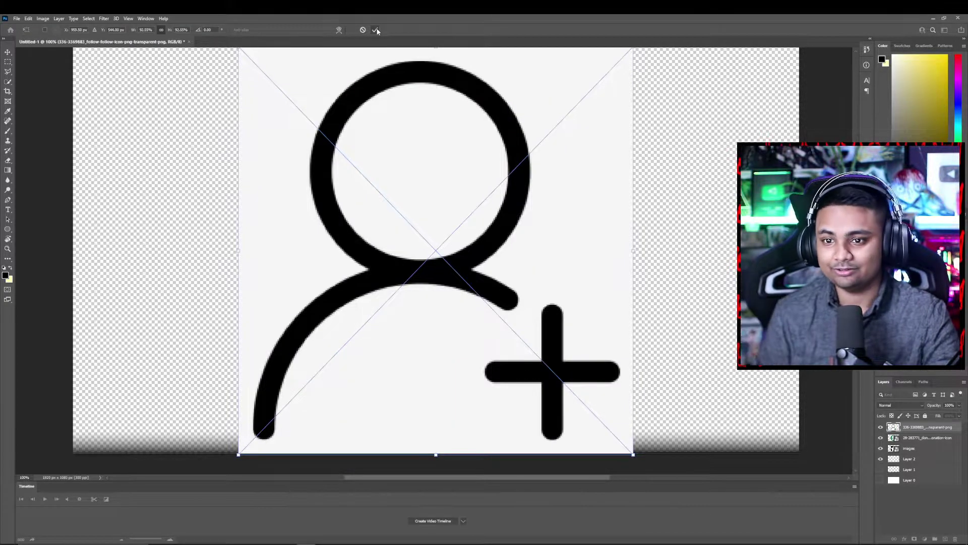
{"action": "key", "text": "Return"}
{"action": "scroll", "coordinate": [459, 168], "scroll_direction": "up", "scroll_amount": 1}
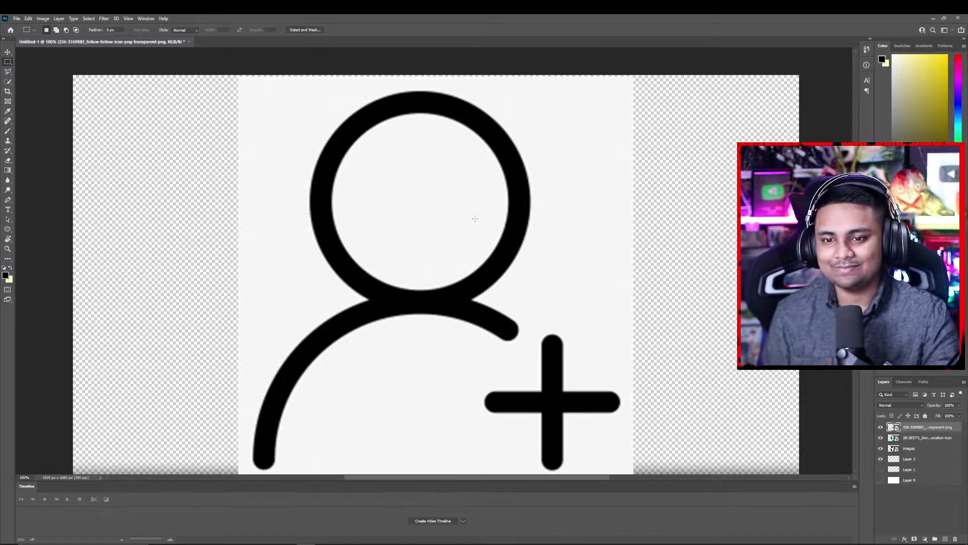
{"action": "scroll", "coordinate": [475, 219], "scroll_direction": "down", "scroll_amount": 1}
{"action": "left_click", "coordinate": [10, 84]}
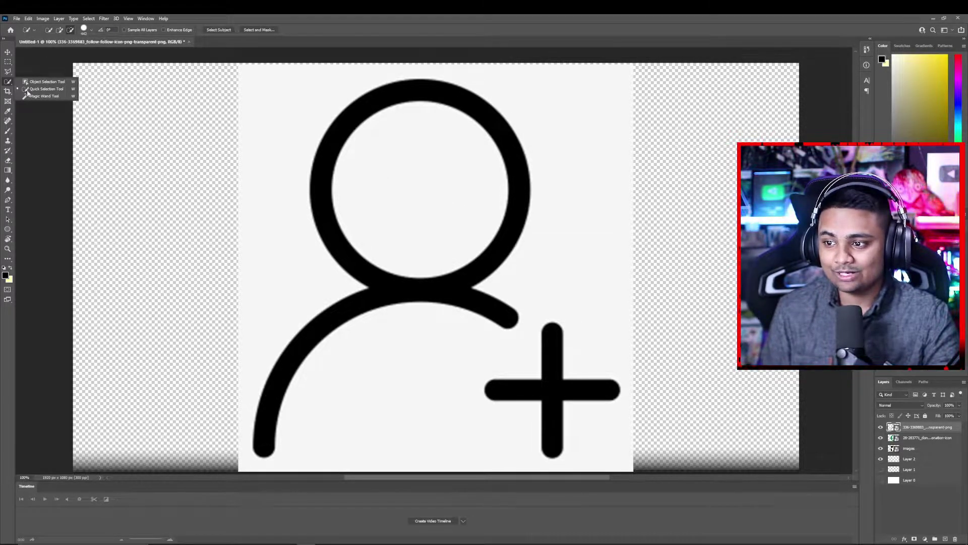
Rasterize the follow icon and delete its white background and head-circle interior with Magic Wand
{"action": "left_click", "coordinate": [44, 96]}
{"action": "left_click", "coordinate": [8, 82]}
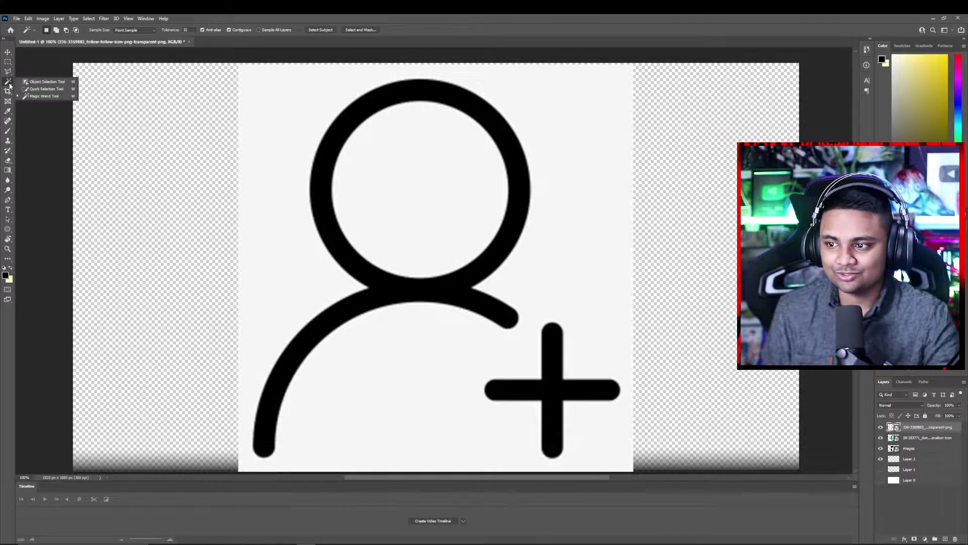
{"action": "left_click", "coordinate": [44, 96]}
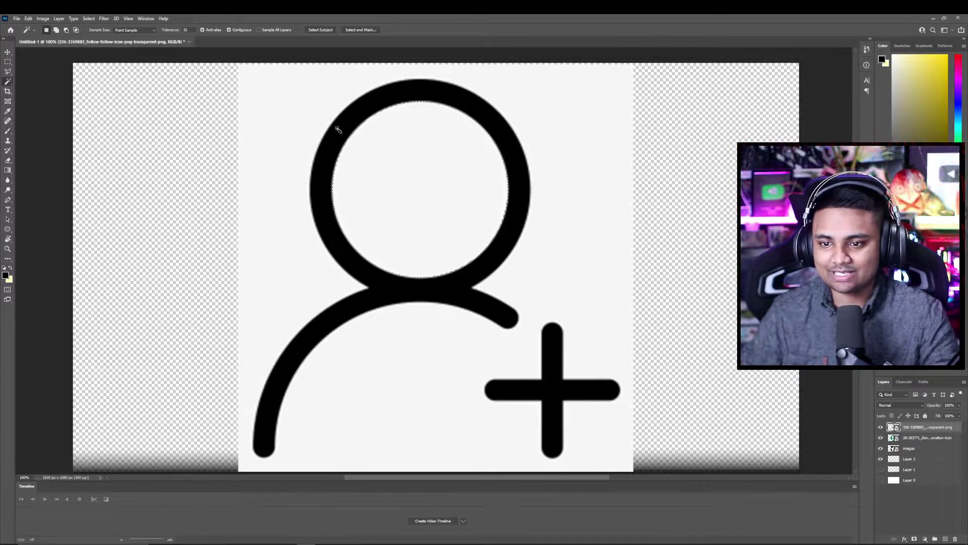
{"action": "left_click", "coordinate": [28, 19]}
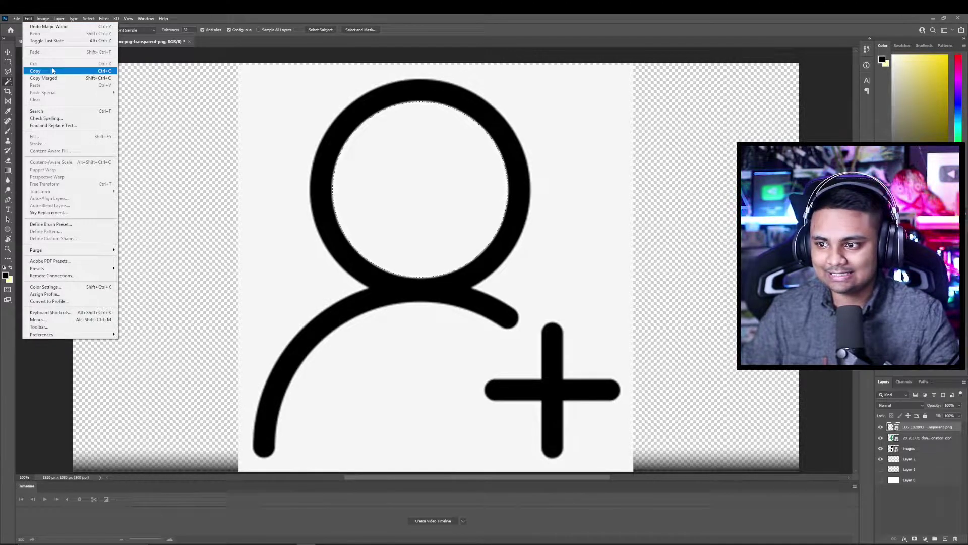
{"action": "left_click", "coordinate": [11, 164]}
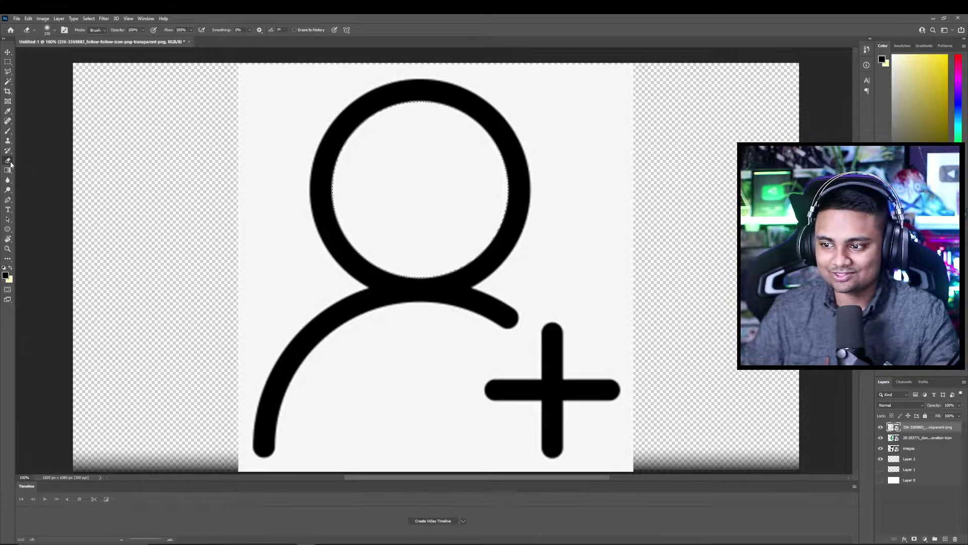
{"action": "left_click", "coordinate": [354, 189]}
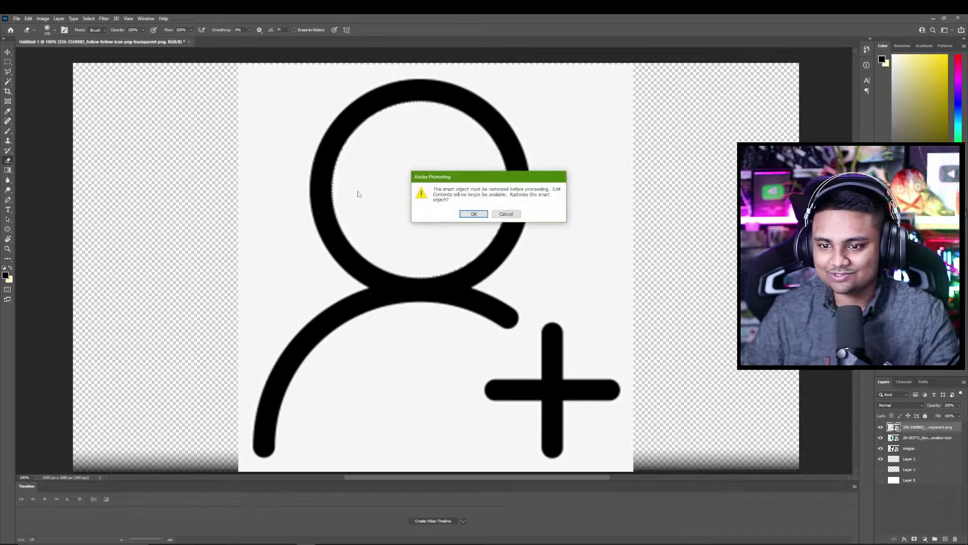
{"action": "left_click", "coordinate": [473, 213]}
{"action": "left_click", "coordinate": [27, 19]}
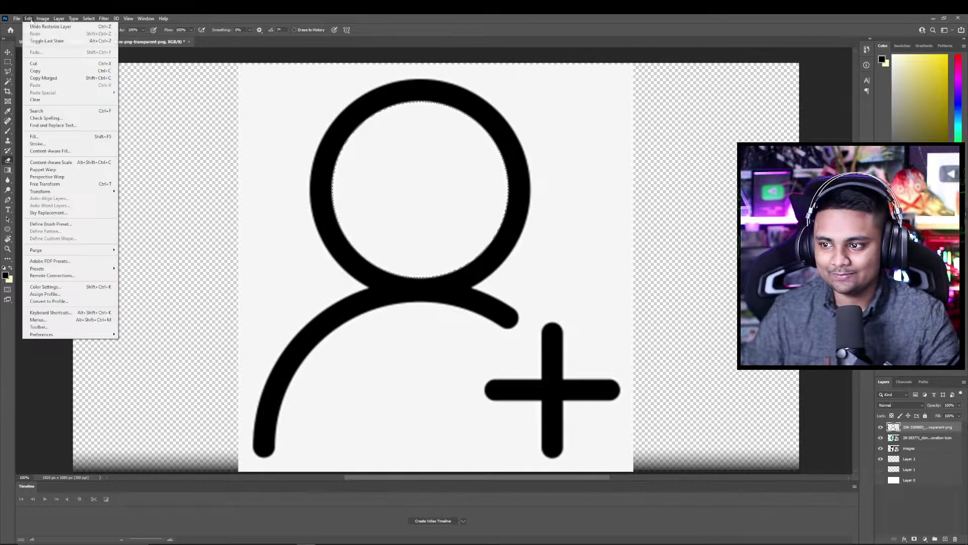
{"action": "left_click", "coordinate": [41, 65]}
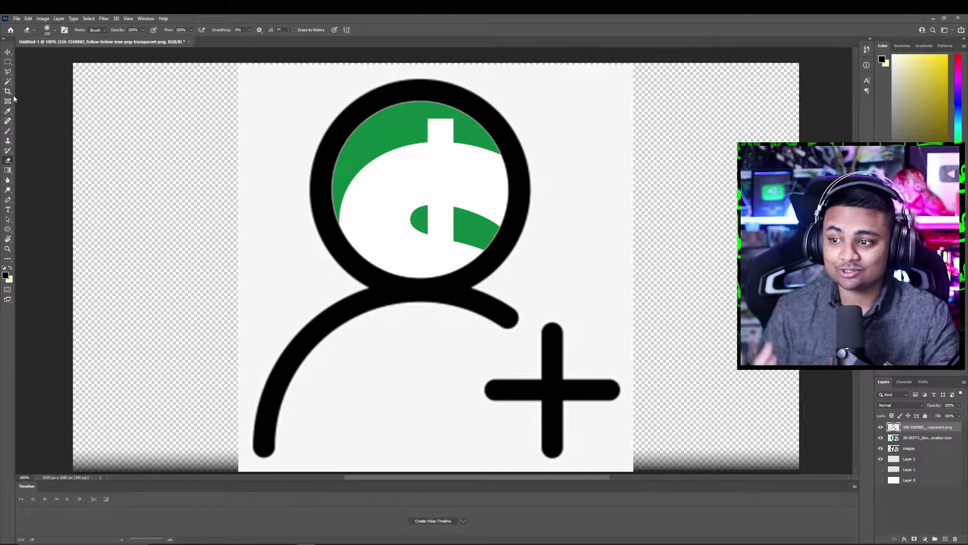
{"action": "left_click", "coordinate": [7, 81]}
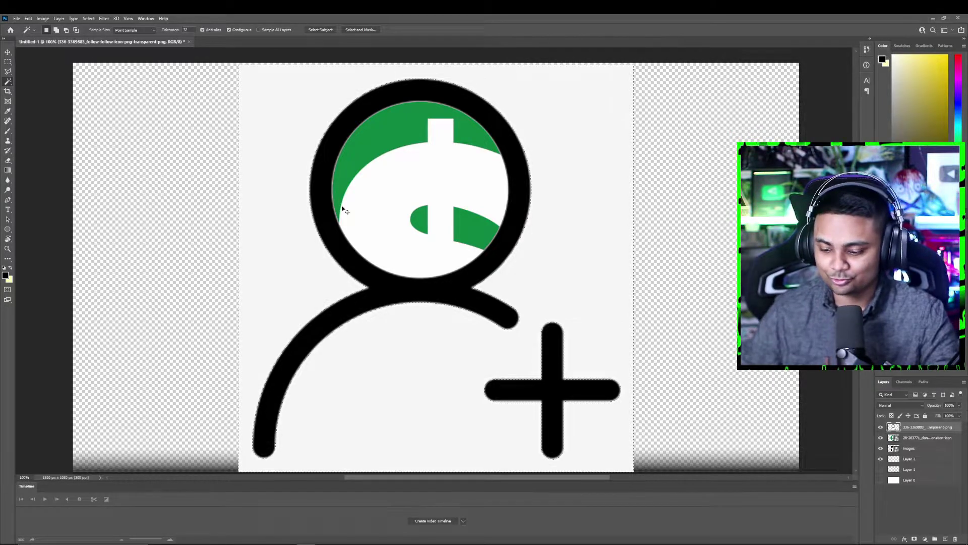
{"action": "left_click", "coordinate": [398, 384]}
{"action": "key", "text": "Delete"}
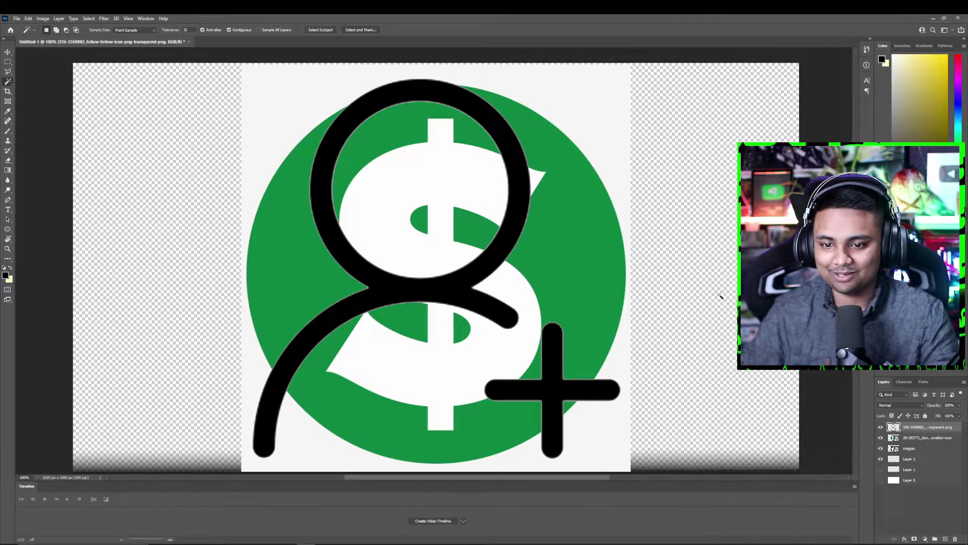
Rasterize the dollar icon and delete the grey background around its green circle
{"action": "key", "text": "ctrl+comma"}
{"action": "key", "text": "alt+bracketleft"}
{"action": "left_click", "coordinate": [451, 258]}
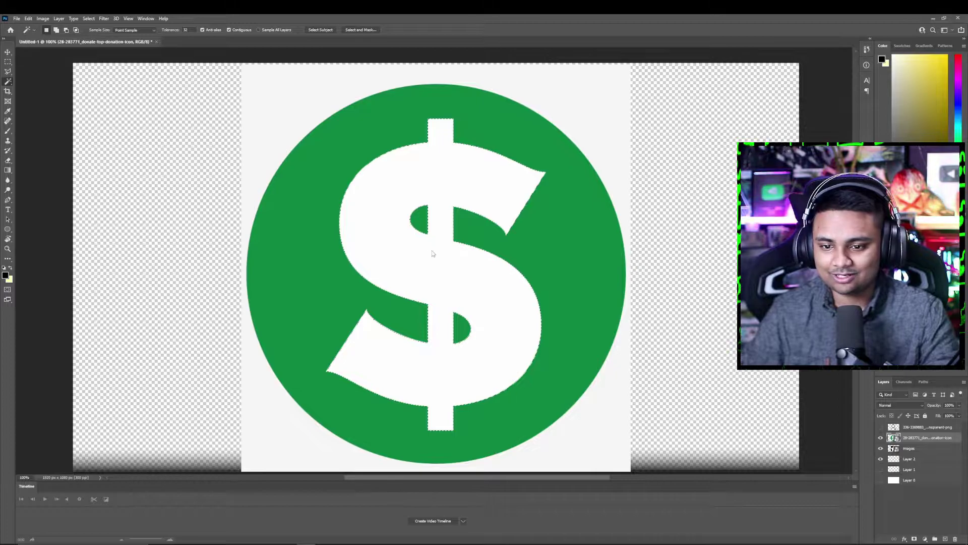
{"action": "key", "text": "e"}
{"action": "left_click", "coordinate": [342, 205]}
{"action": "key", "text": "Return"}
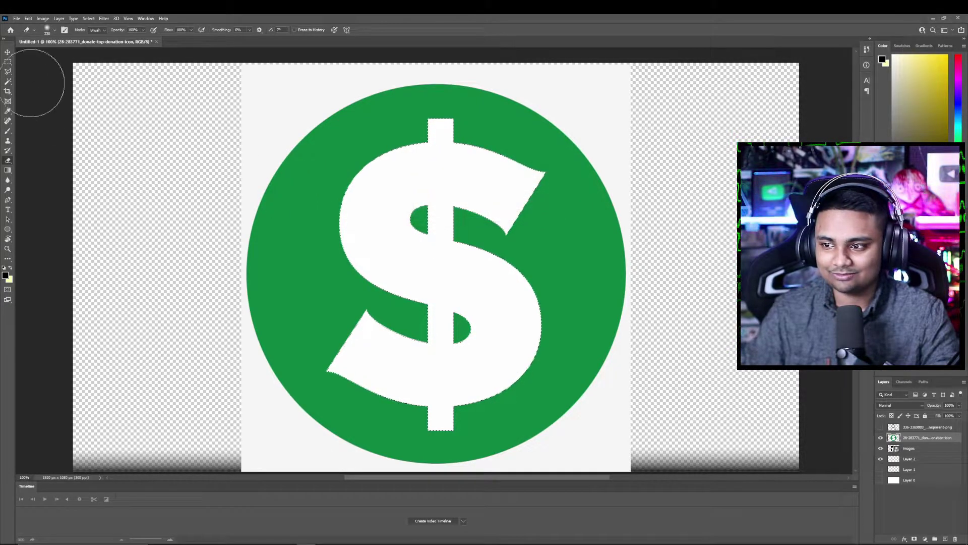
{"action": "key", "text": "w"}
{"action": "left_click", "coordinate": [484, 195]}
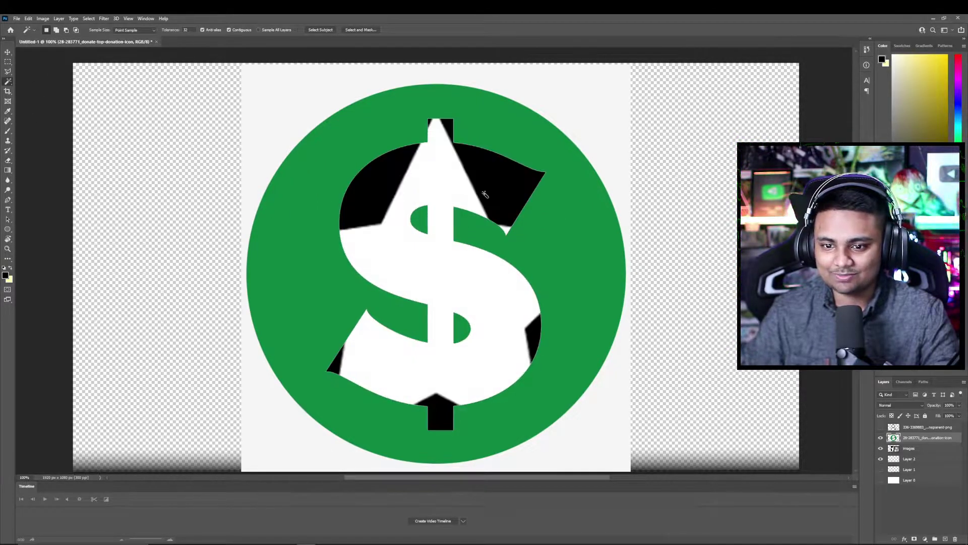
{"action": "left_click", "coordinate": [585, 108]}
{"action": "key", "text": "Delete"}
Delete the black background above and below the white star
{"action": "left_click", "coordinate": [881, 438]}
{"action": "left_click", "coordinate": [913, 448]}
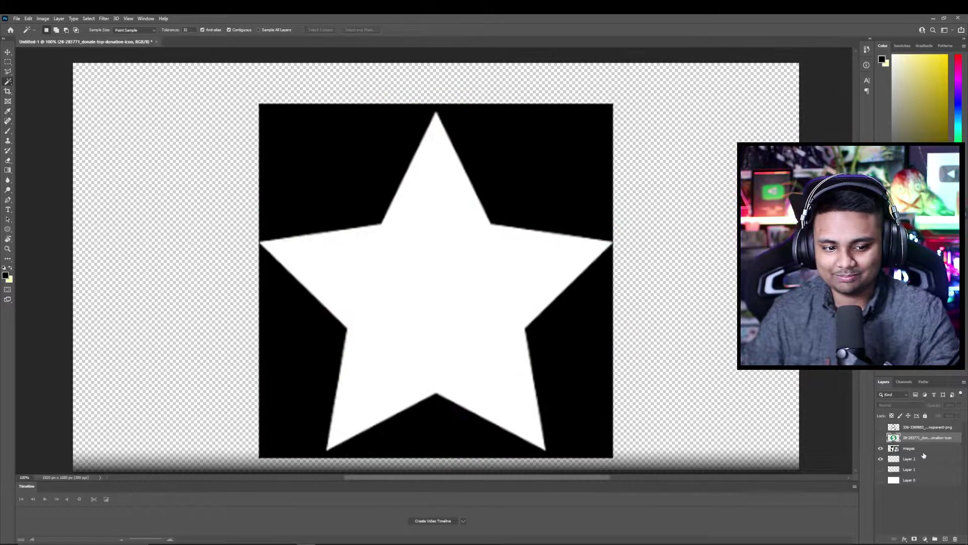
{"action": "scroll", "coordinate": [625, 330], "scroll_direction": "down", "scroll_amount": 3}
{"action": "left_click", "coordinate": [581, 298]}
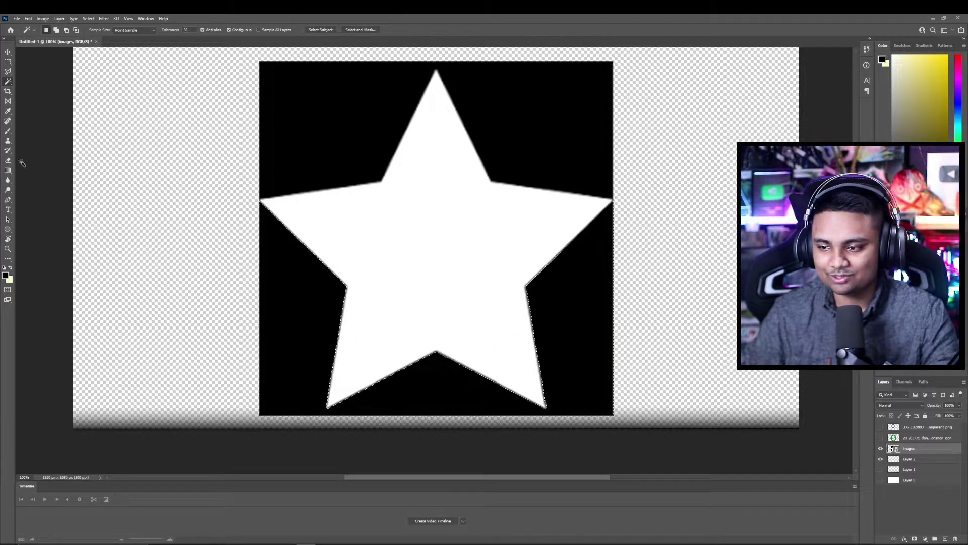
{"action": "key", "text": "e"}
{"action": "key", "text": "Delete"}
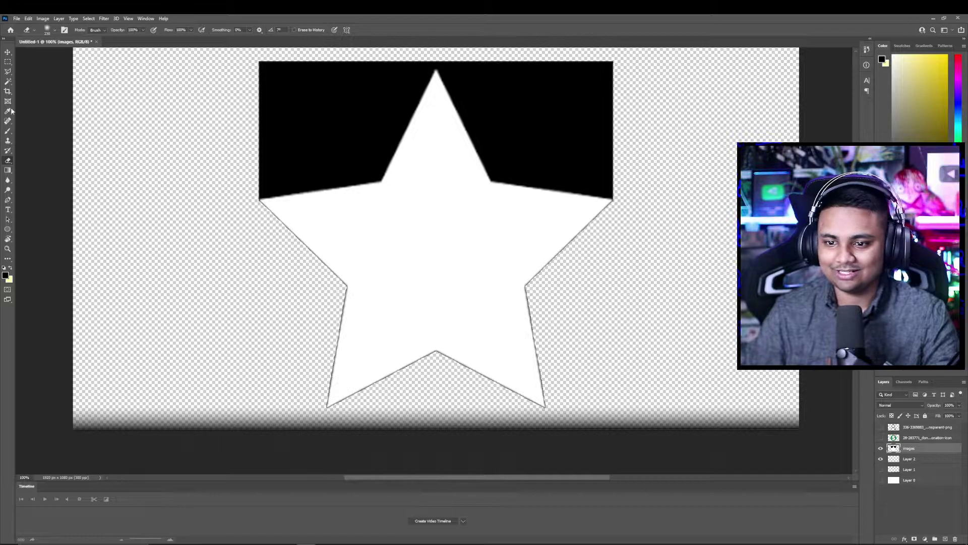
{"action": "key", "text": "w"}
{"action": "left_click", "coordinate": [547, 135]}
{"action": "key", "text": "Delete"}
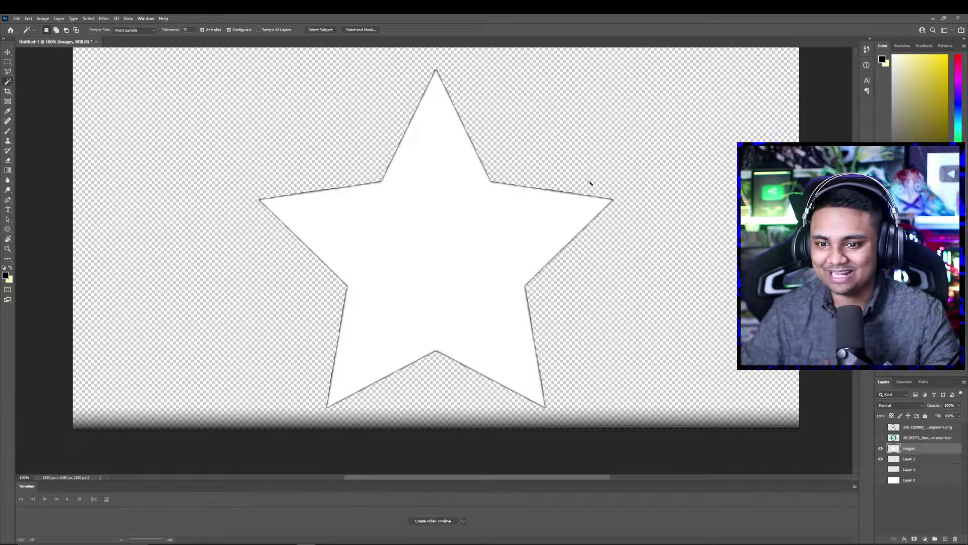
Show all icons and arrange them: dollar left, star centre, follow icon right
{"action": "left_click", "coordinate": [881, 437]}
{"action": "left_click", "coordinate": [881, 427]}
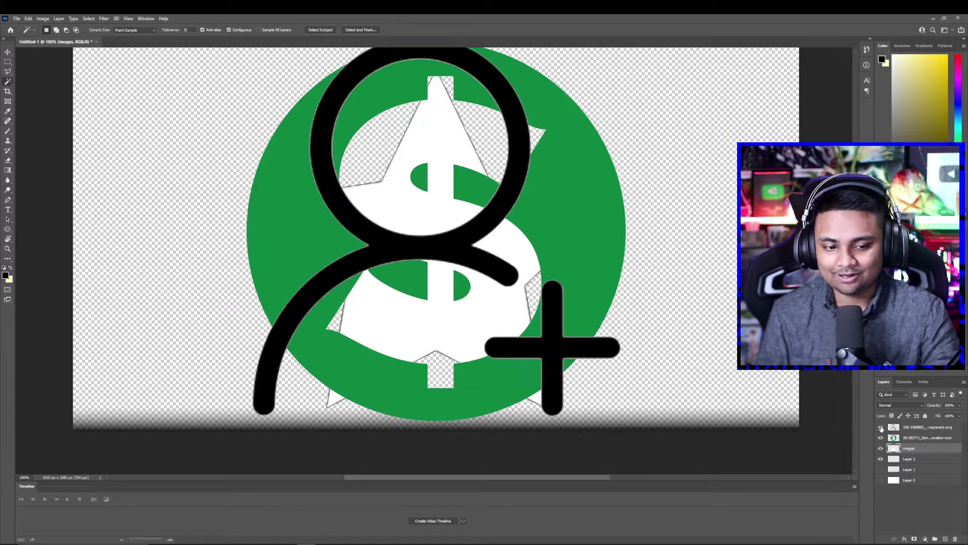
{"action": "key", "text": "ctrl+minus"}
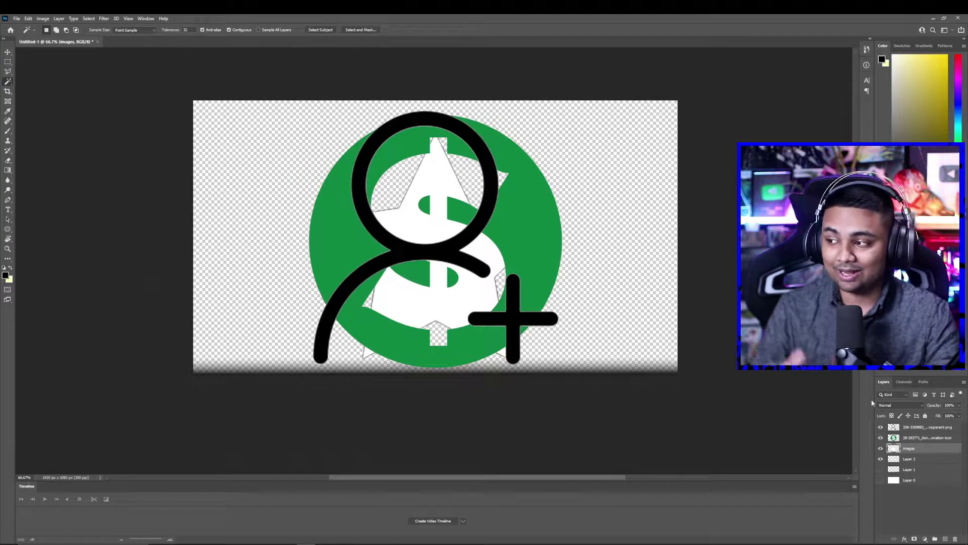
{"action": "left_click", "coordinate": [7, 52]}
{"action": "left_click_drag", "start_coordinate": [481, 233], "coordinate": [659, 216]}
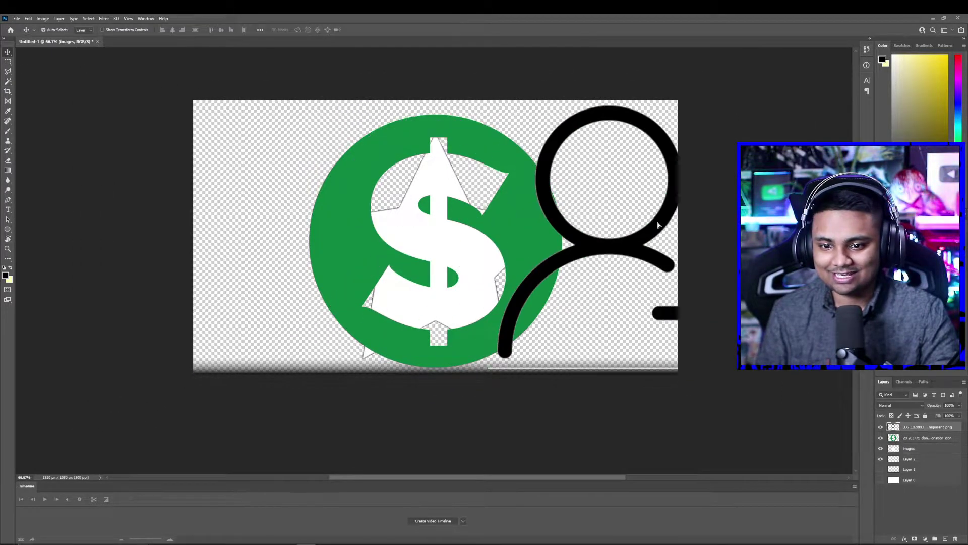
{"action": "left_click_drag", "start_coordinate": [530, 212], "coordinate": [374, 223]}
{"action": "left_click_drag", "start_coordinate": [459, 222], "coordinate": [382, 228]}
{"action": "left_click_drag", "start_coordinate": [602, 247], "coordinate": [593, 238]}
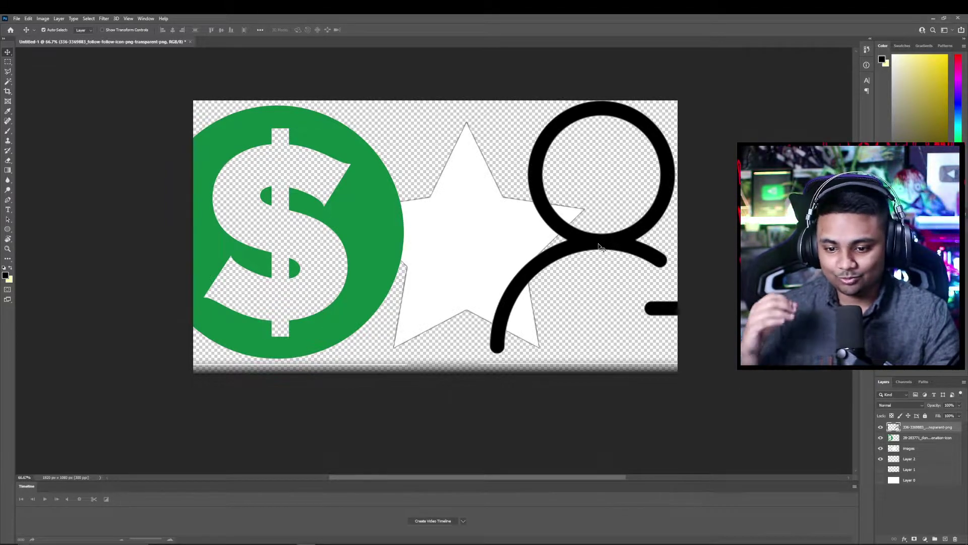
Give the person icon a Normal-mode Color Overlay in white #ffffff
{"action": "double_click", "coordinate": [960, 434]}
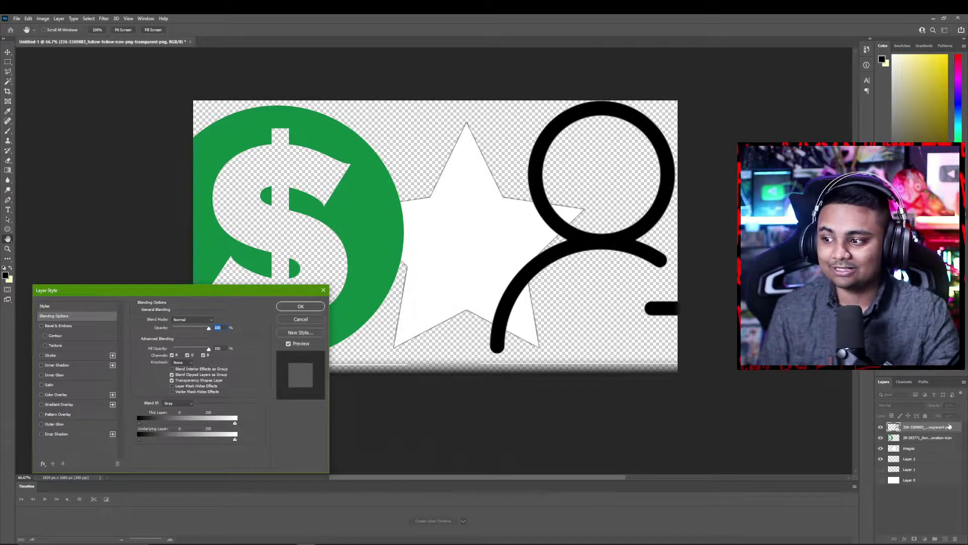
{"action": "left_click", "coordinate": [81, 395]}
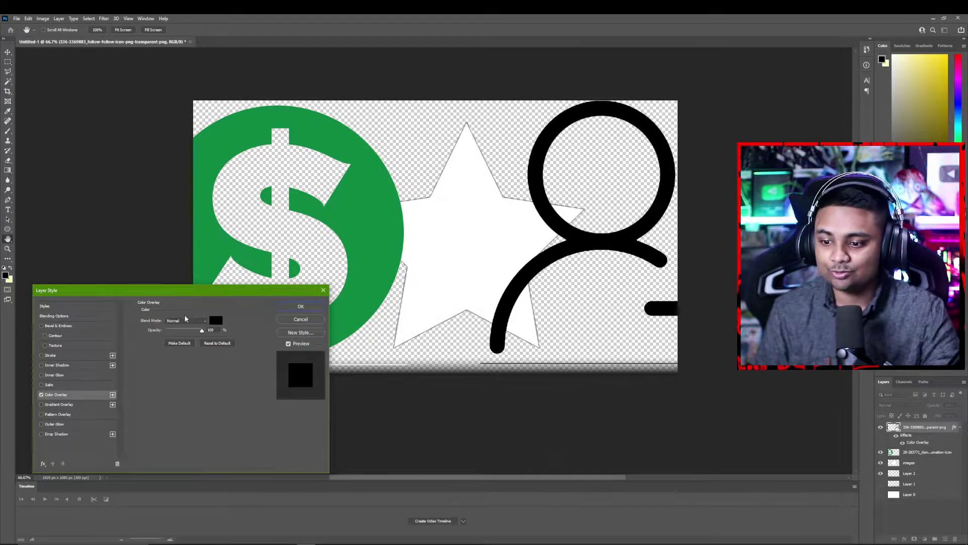
{"action": "left_click", "coordinate": [186, 320]}
{"action": "left_click", "coordinate": [218, 324]}
{"action": "left_click", "coordinate": [218, 324]}
{"action": "left_click", "coordinate": [358, 199]}
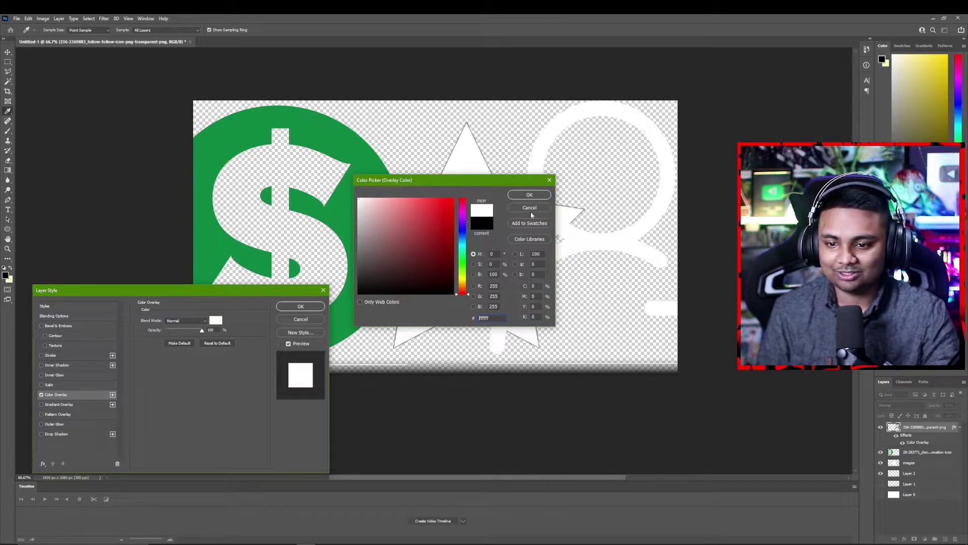
{"action": "left_click", "coordinate": [530, 195]}
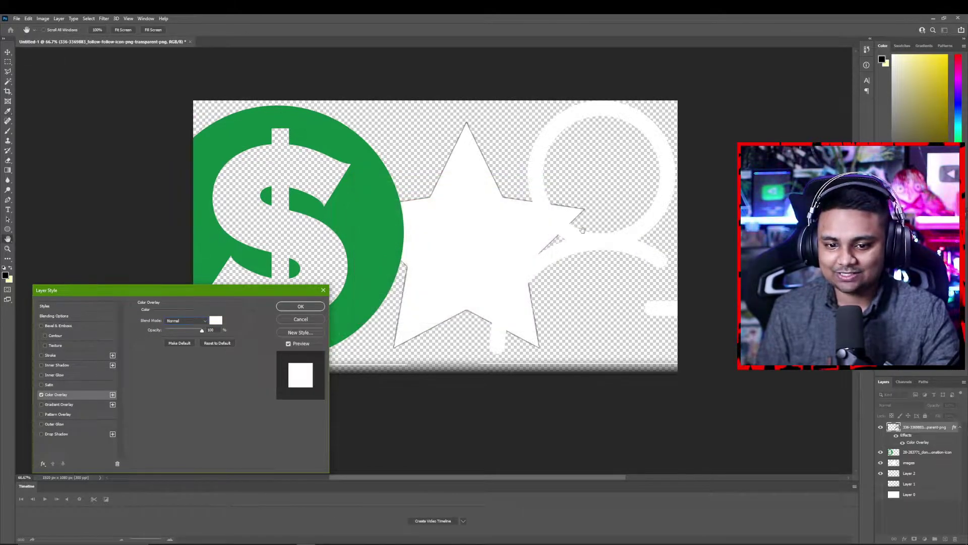
{"action": "left_click", "coordinate": [301, 307]}
{"action": "key", "text": "v"}
Add the same white Color Overlay to the star and dollar icons, then nudge the star up slightly
{"action": "left_click", "coordinate": [463, 271]}
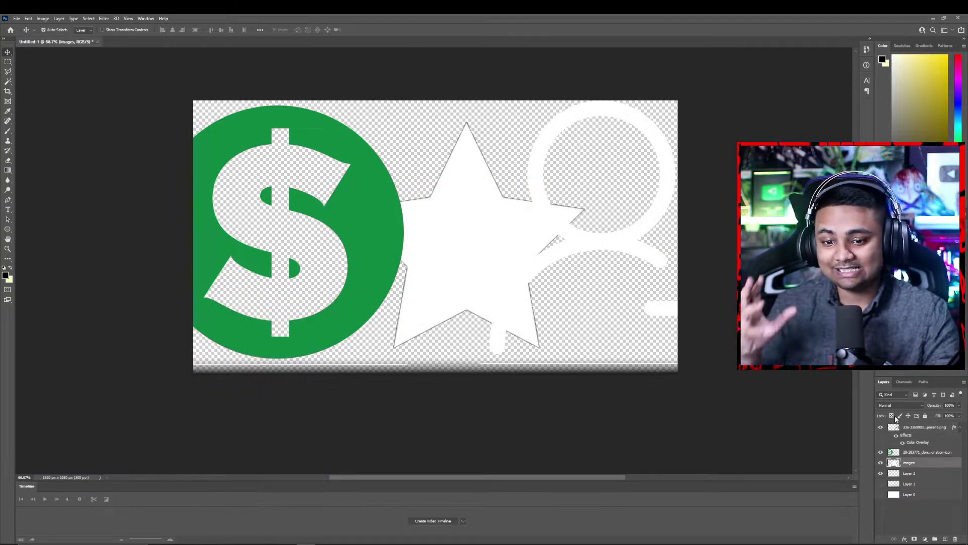
{"action": "double_click", "coordinate": [917, 461]}
{"action": "left_click", "coordinate": [80, 396]}
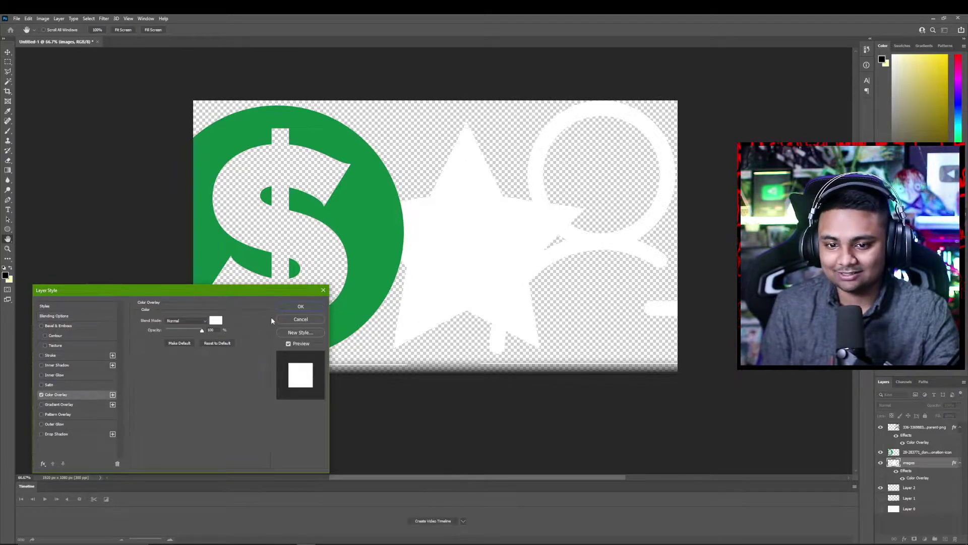
{"action": "left_click", "coordinate": [301, 306]}
{"action": "double_click", "coordinate": [960, 453]}
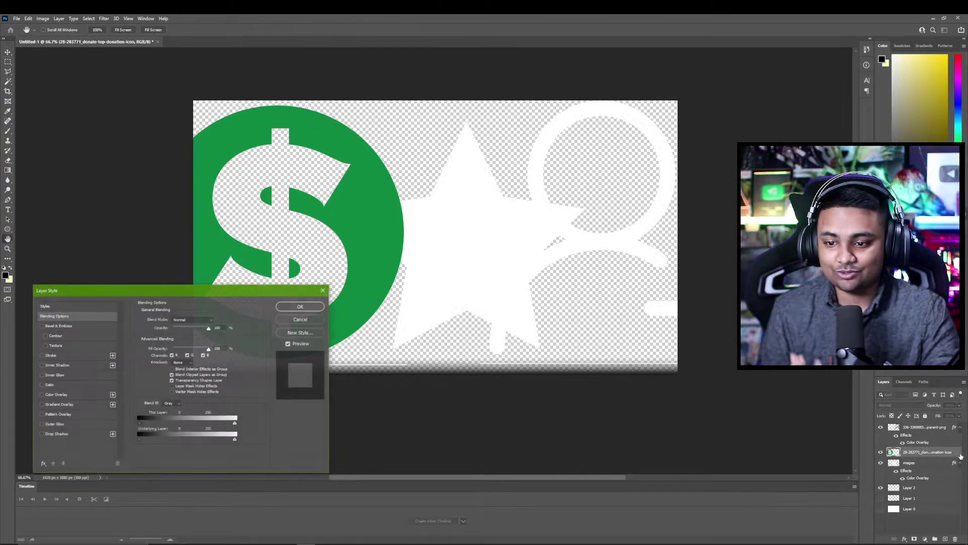
{"action": "left_click", "coordinate": [80, 396]}
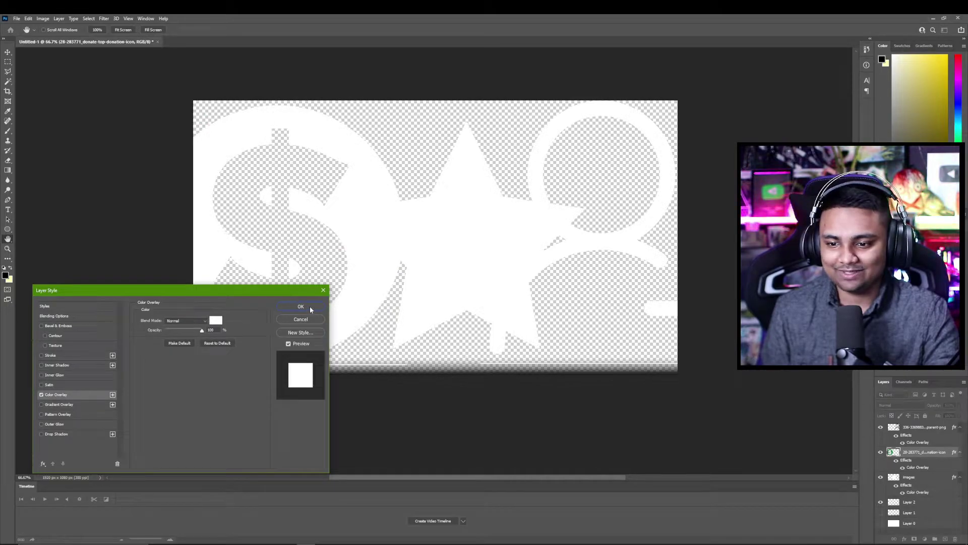
{"action": "left_click", "coordinate": [301, 307]}
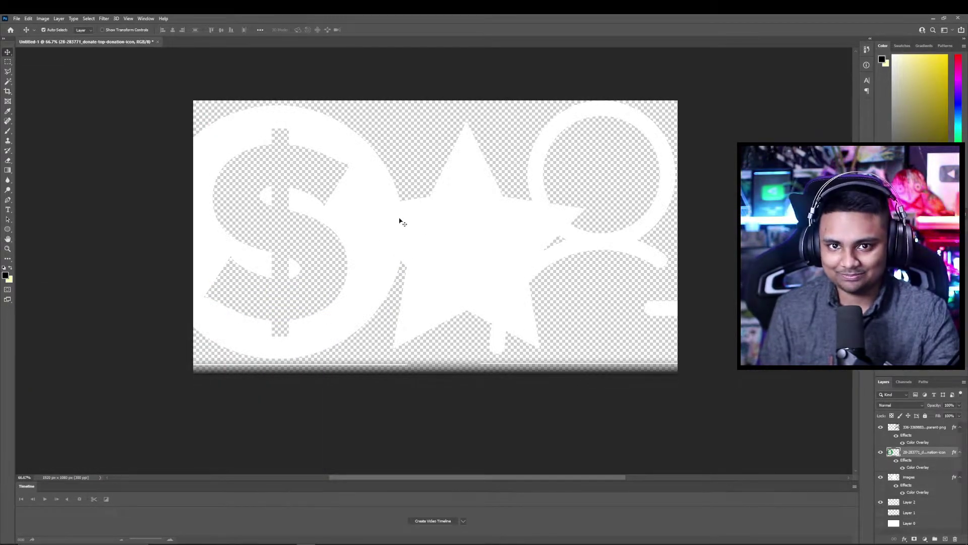
{"action": "left_click_drag", "start_coordinate": [401, 222], "coordinate": [401, 215]}
Hide the star and dollar icons and move the follow icon to the canvas centre
{"action": "left_click", "coordinate": [882, 478]}
{"action": "left_click", "coordinate": [881, 453]}
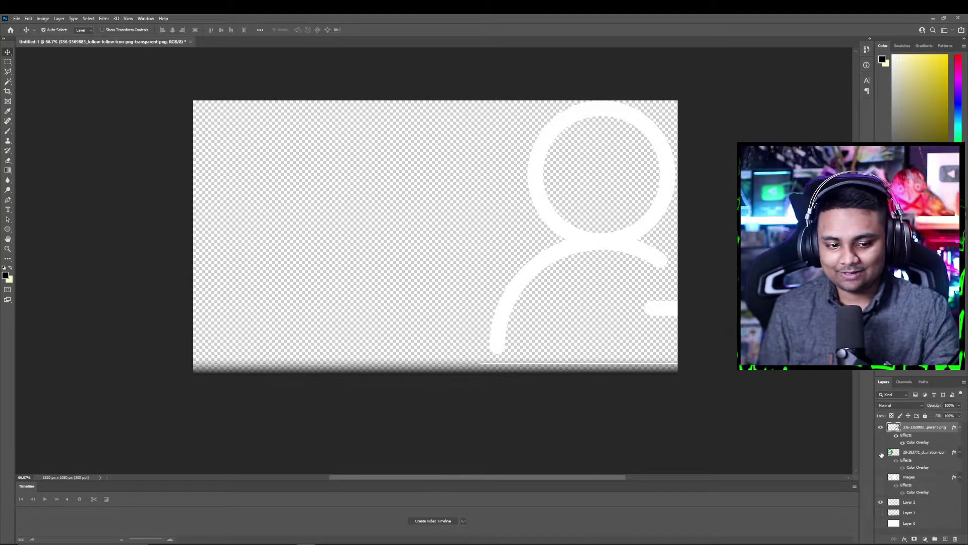
{"action": "key", "text": "ctrl+plus"}
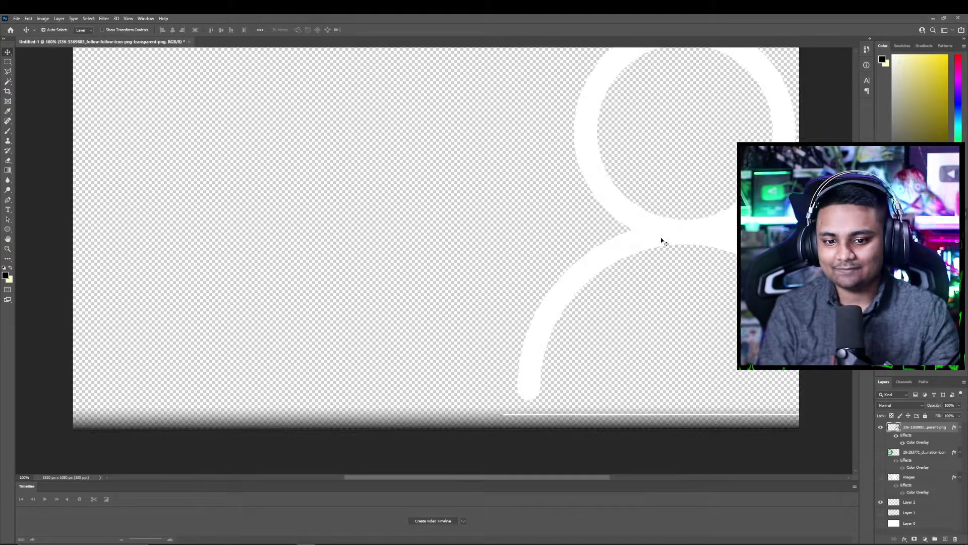
{"action": "left_click_drag", "start_coordinate": [662, 242], "coordinate": [415, 240]}
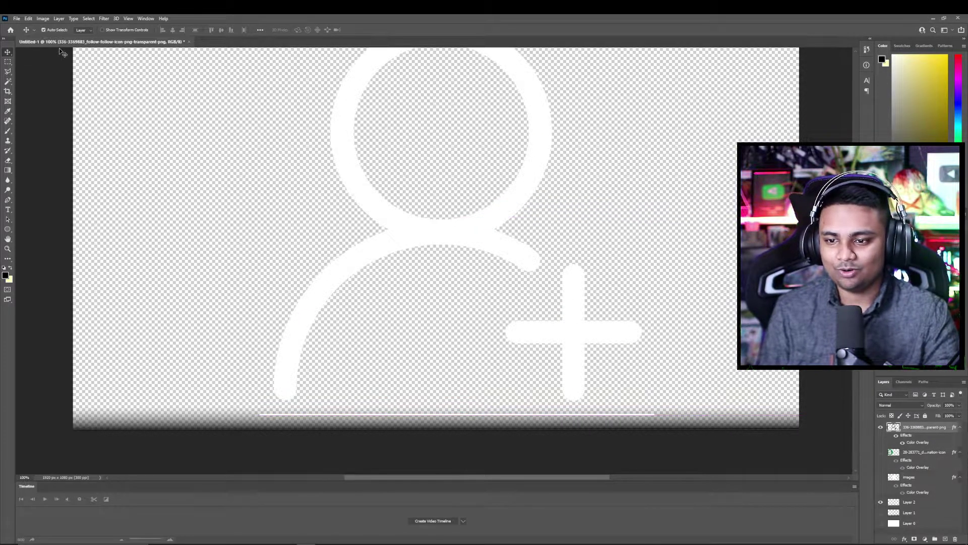
Scale the follow icon down to a tiny size and place it on the bottom dark band
{"action": "left_click", "coordinate": [29, 19]}
{"action": "left_click", "coordinate": [51, 184]}
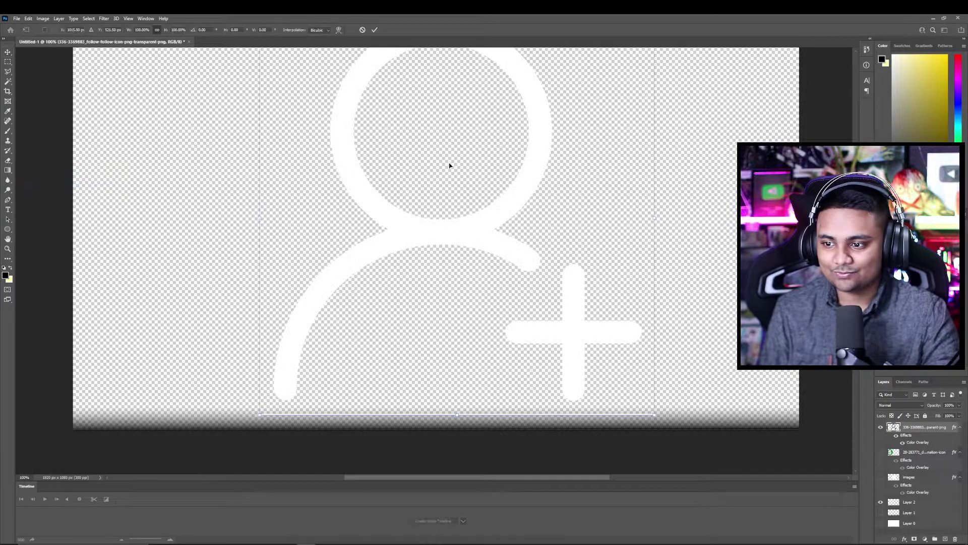
{"action": "key", "text": "ctrl+minus"}
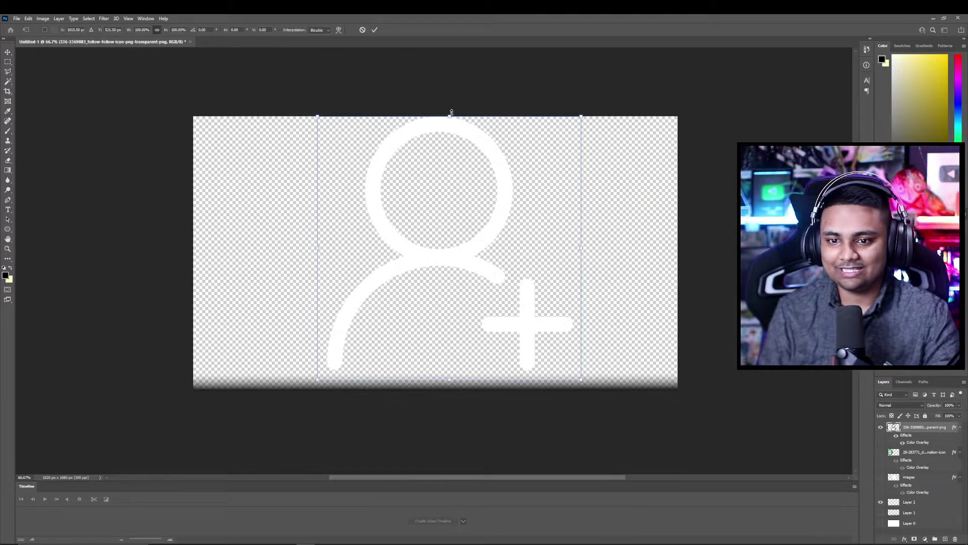
{"action": "left_click_drag", "start_coordinate": [451, 112], "coordinate": [468, 358]}
{"action": "key", "text": "ctrl+plus"}
{"action": "key", "text": "ctrl+plus"}
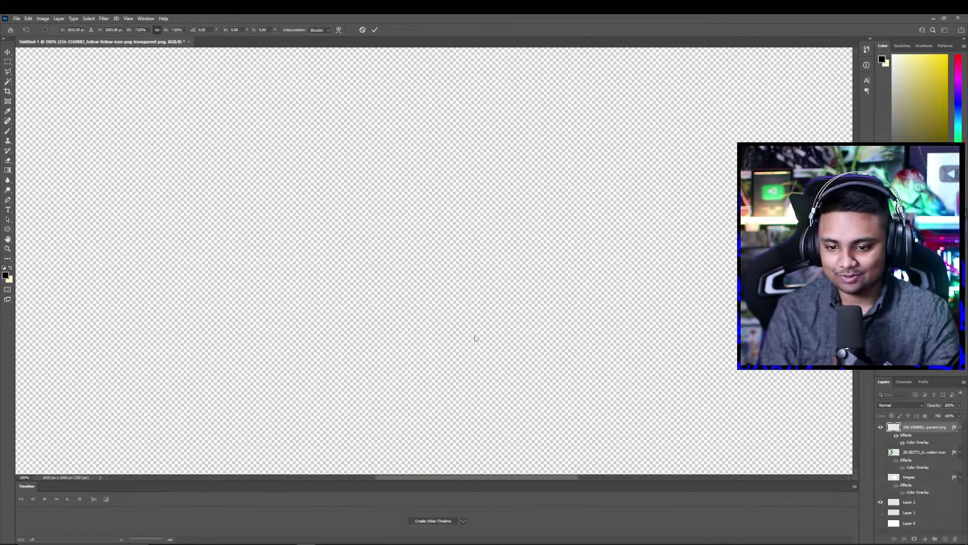
{"action": "scroll", "coordinate": [477, 338], "scroll_direction": "down", "scroll_amount": 5}
{"action": "scroll", "coordinate": [487, 367], "scroll_direction": "down", "scroll_amount": 1}
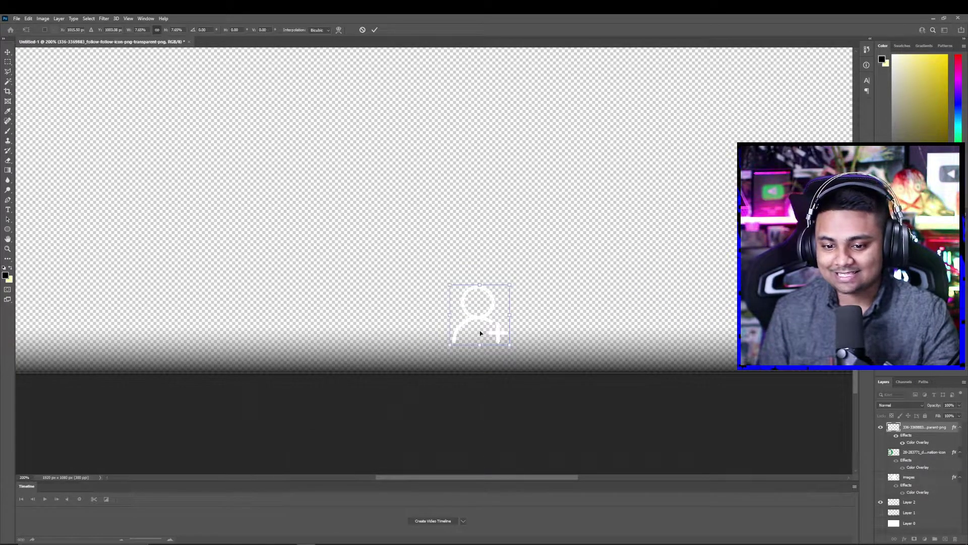
{"action": "left_click_drag", "start_coordinate": [479, 322], "coordinate": [192, 332]}
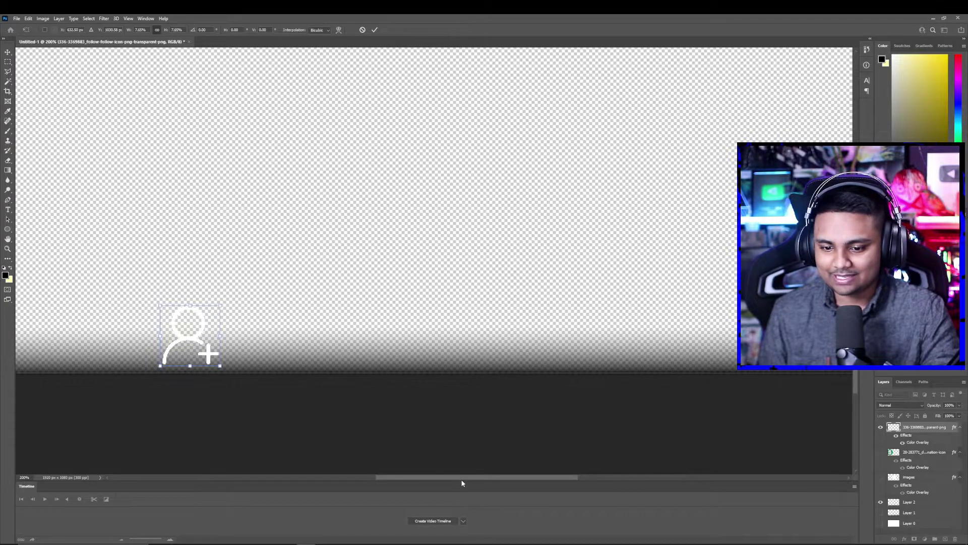
{"action": "scroll", "coordinate": [367, 465], "scroll_direction": "left", "scroll_amount": 5}
{"action": "scroll", "coordinate": [402, 458], "scroll_direction": "right", "scroll_amount": 2}
{"action": "left_click_drag", "start_coordinate": [410, 352], "coordinate": [329, 350]}
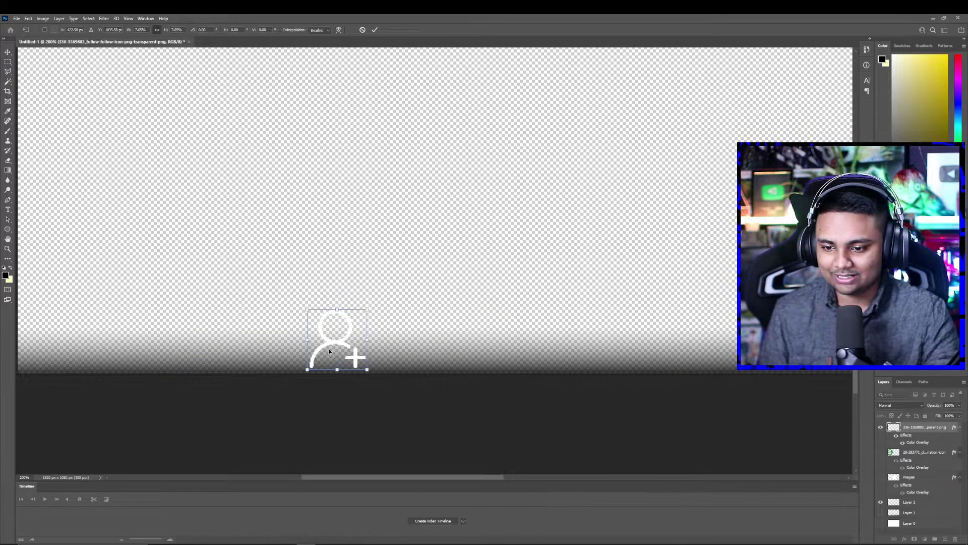
{"action": "key", "text": "Return"}
{"action": "key", "text": "ctrl+minus"}
{"action": "key", "text": "ctrl+minus"}
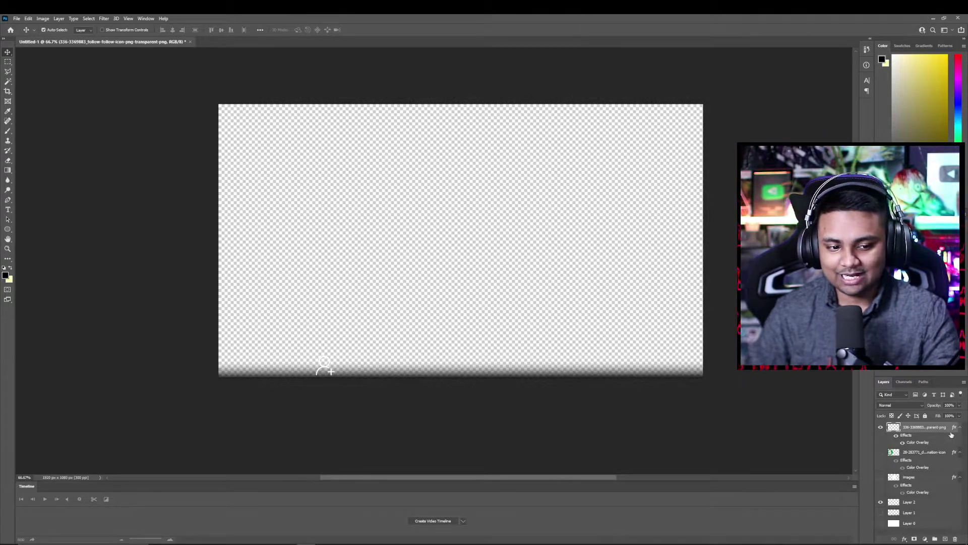
Add a 73% opacity drop shadow to the follow icon and move it to the bottom-left corner
{"action": "double_click", "coordinate": [952, 435]}
{"action": "left_click_drag", "start_coordinate": [133, 295], "coordinate": [441, 133]}
{"action": "left_click", "coordinate": [363, 273]}
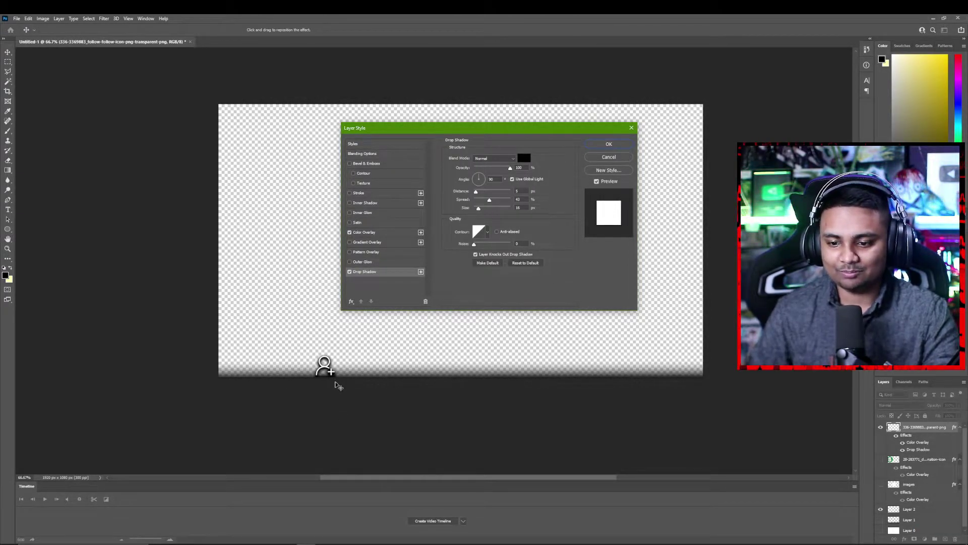
{"action": "left_click_drag", "start_coordinate": [514, 170], "coordinate": [494, 173]}
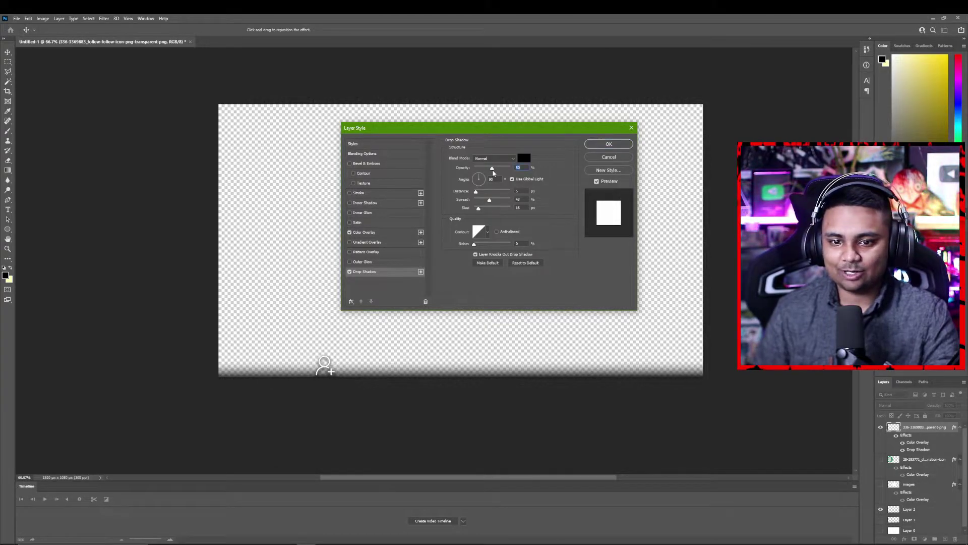
{"action": "left_click", "coordinate": [600, 144]}
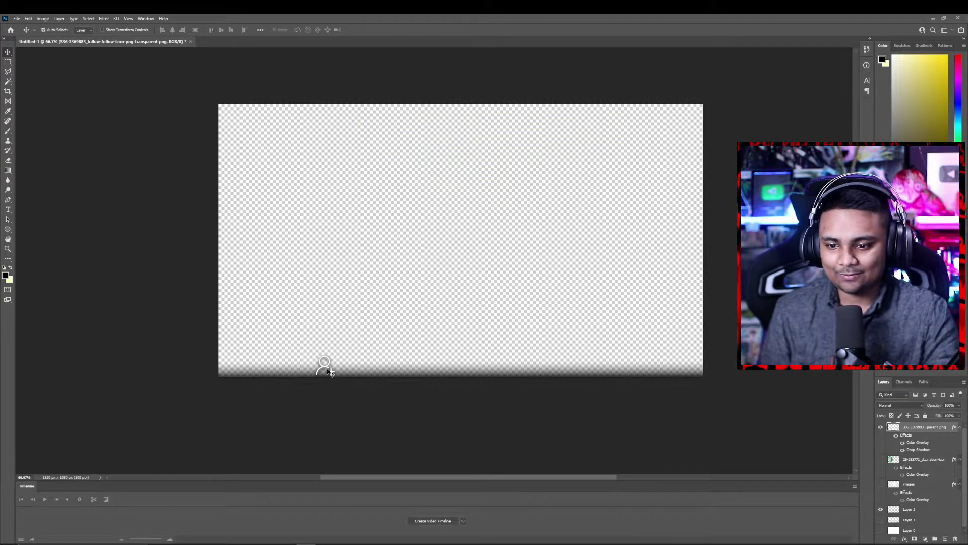
{"action": "left_click_drag", "start_coordinate": [370, 372], "coordinate": [243, 362]}
{"action": "left_click", "coordinate": [265, 359]}
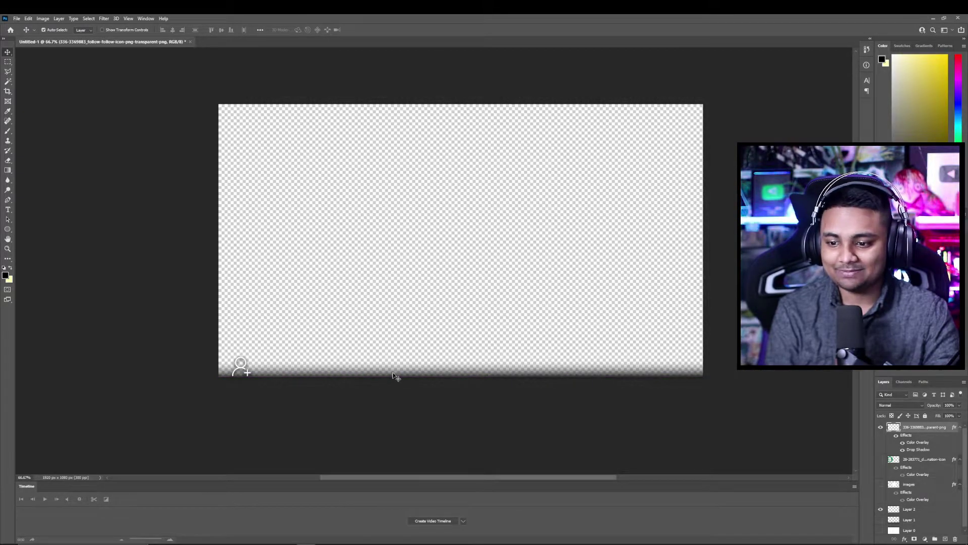
Show the dollar donation icon layer and give it a drop shadow
{"action": "left_click", "coordinate": [881, 460]}
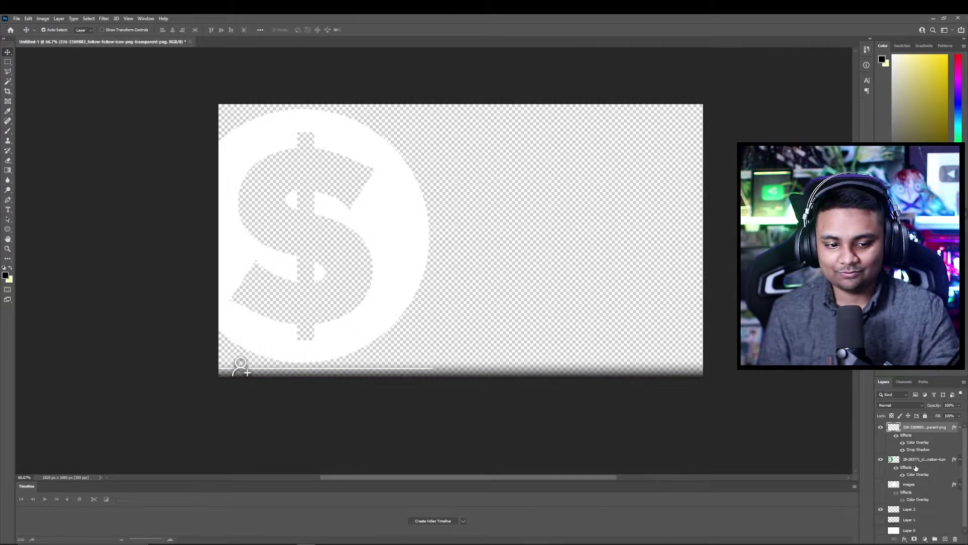
{"action": "left_click", "coordinate": [951, 470]}
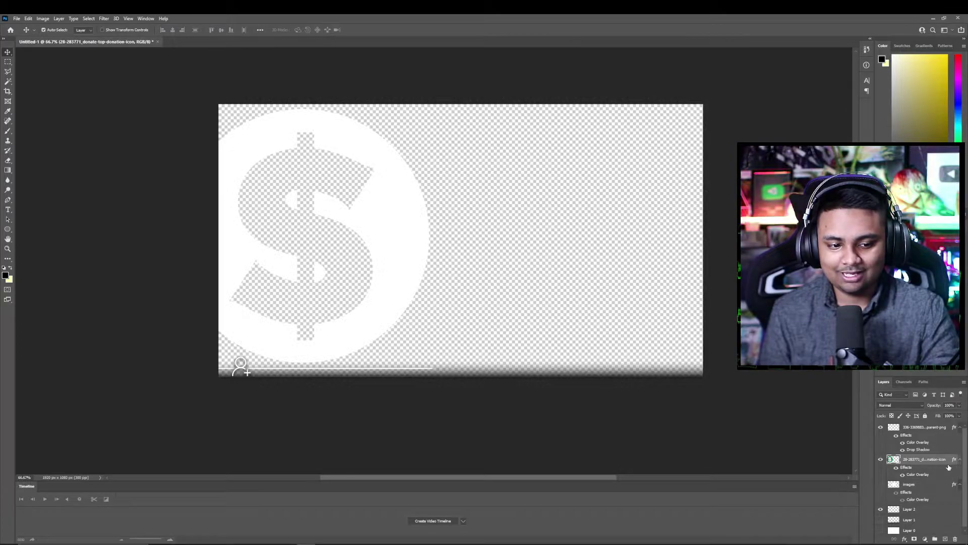
{"action": "double_click", "coordinate": [948, 468]}
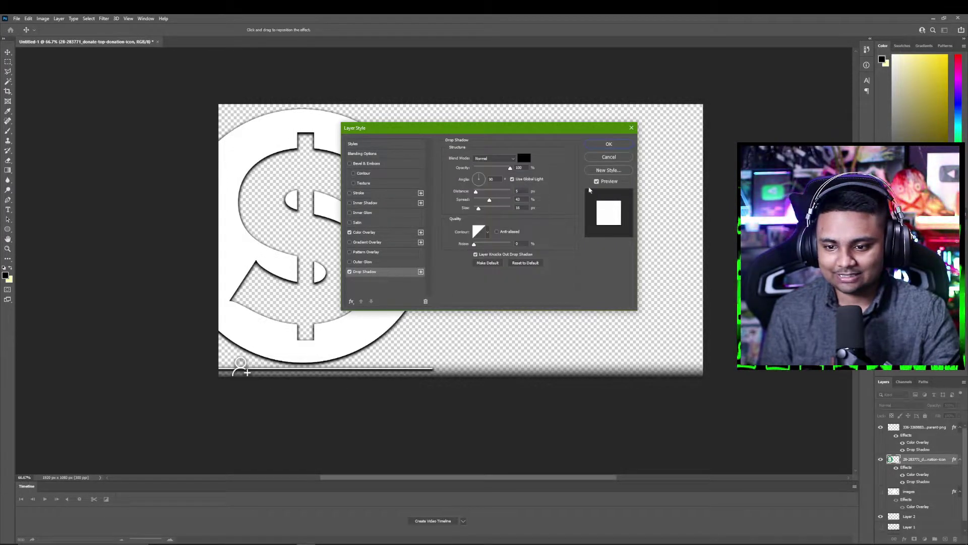
{"action": "left_click", "coordinate": [609, 144]}
Shrink the dollar icon onto the centre of the bottom band and lighten its shadow to about 49%
{"action": "key", "text": "ctrl+t"}
{"action": "left_click_drag", "start_coordinate": [326, 124], "coordinate": [462, 364]}
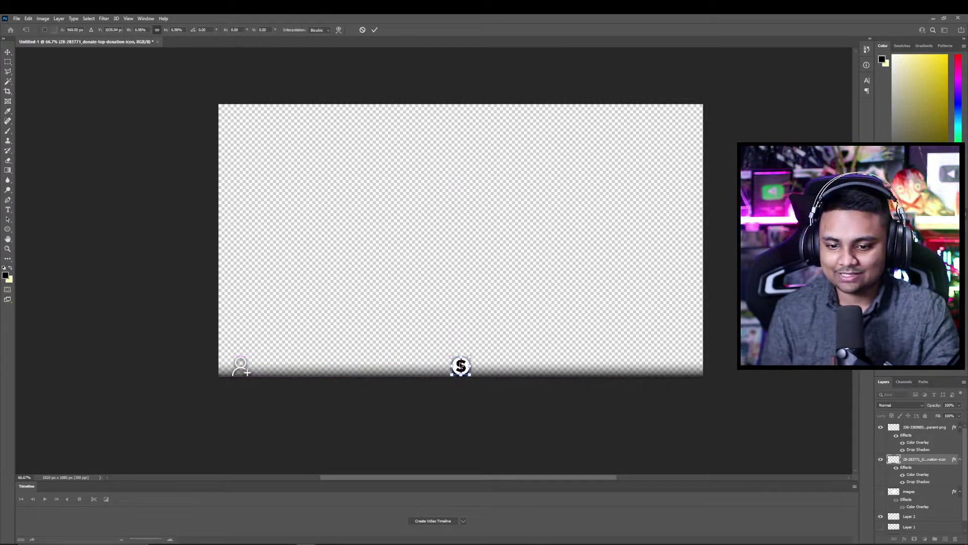
{"action": "left_click", "coordinate": [375, 30]}
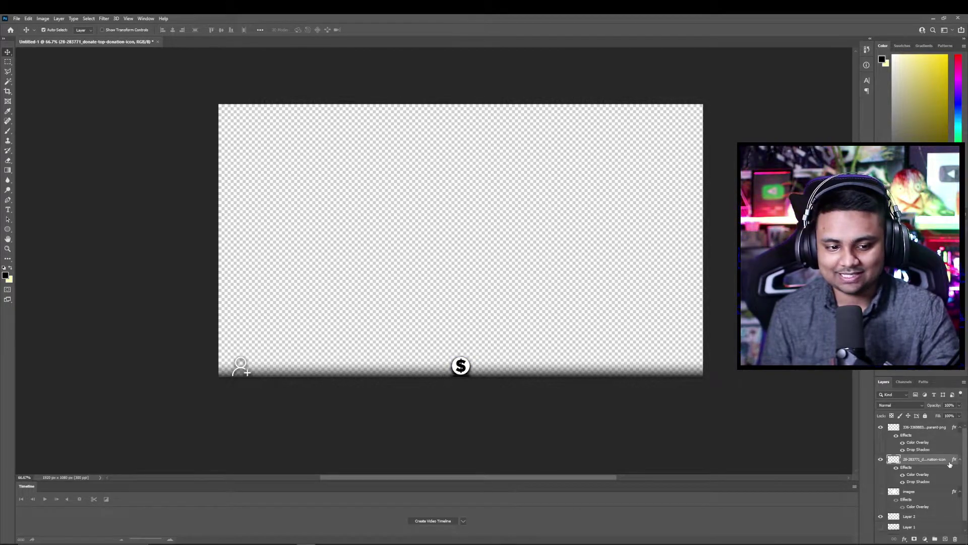
{"action": "double_click", "coordinate": [918, 481]}
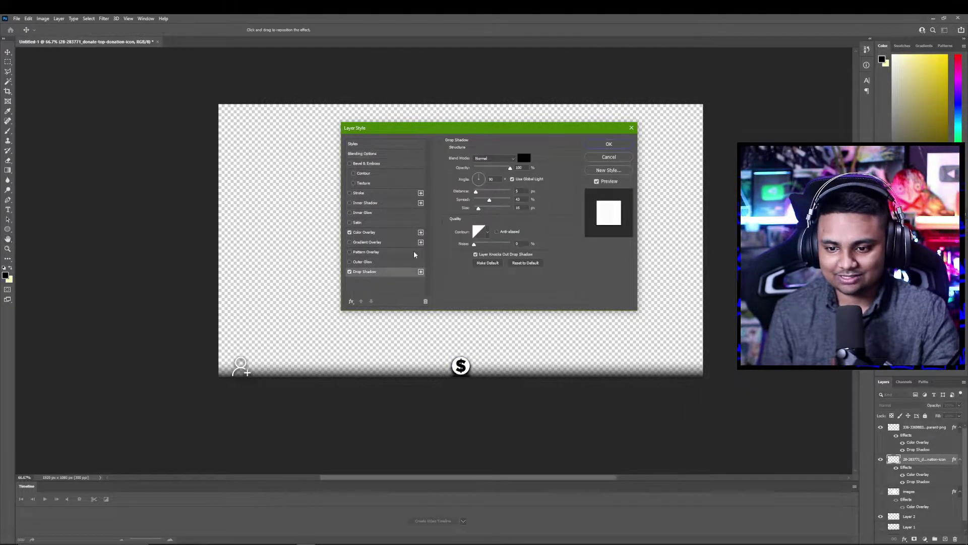
{"action": "left_click_drag", "start_coordinate": [510, 168], "coordinate": [492, 168]}
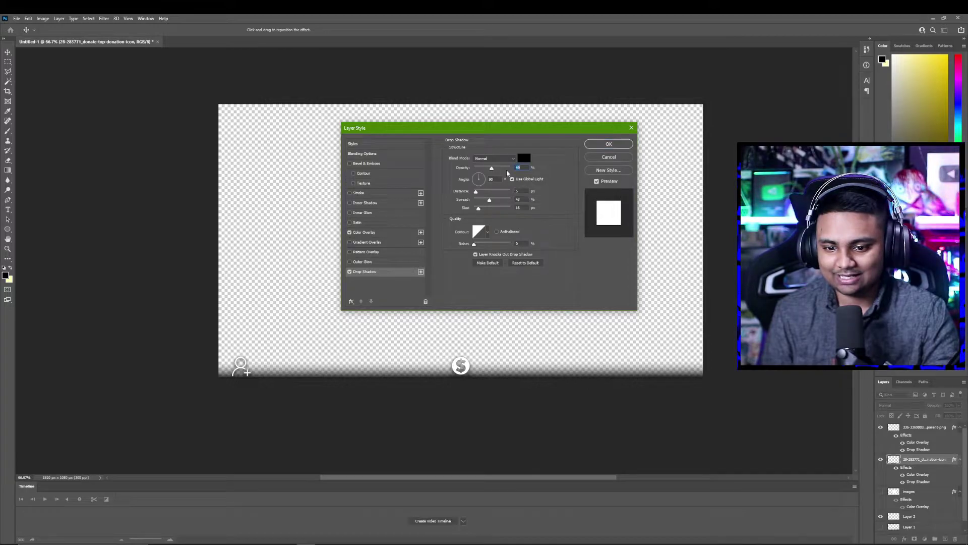
Confirm the dollar's lighter shadow, then show the star and shrink it onto the band's right side
{"action": "left_click", "coordinate": [608, 144]}
{"action": "left_click", "coordinate": [881, 492]}
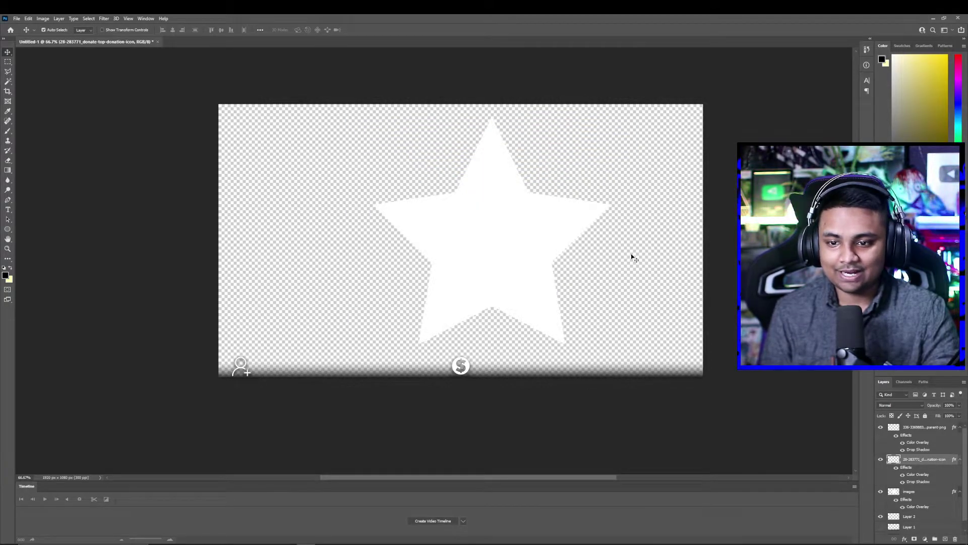
{"action": "left_click", "coordinate": [520, 232]}
{"action": "key", "text": "ctrl+t"}
{"action": "left_click_drag", "start_coordinate": [500, 124], "coordinate": [606, 367]}
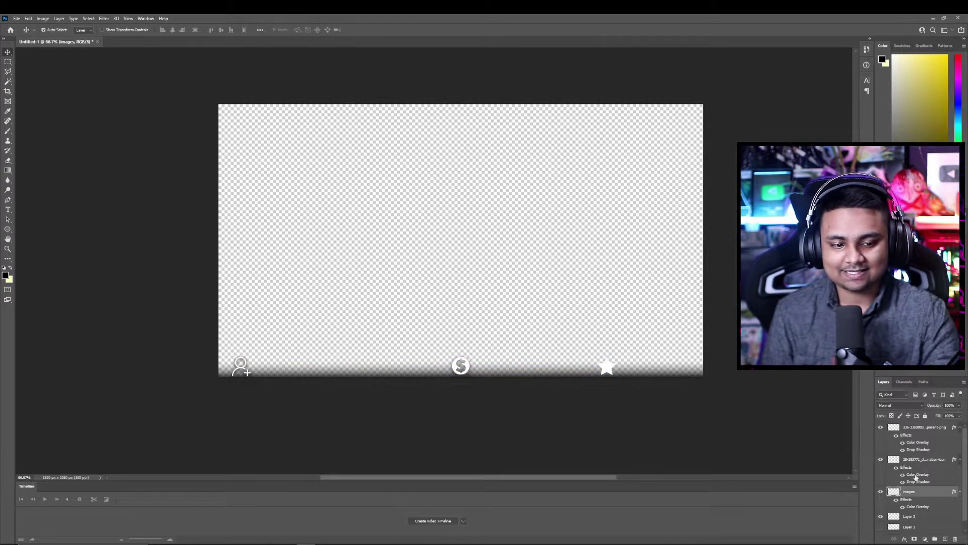
Give the star a 47% opacity drop shadow and shift the dollar icon slightly left
{"action": "double_click", "coordinate": [933, 491]}
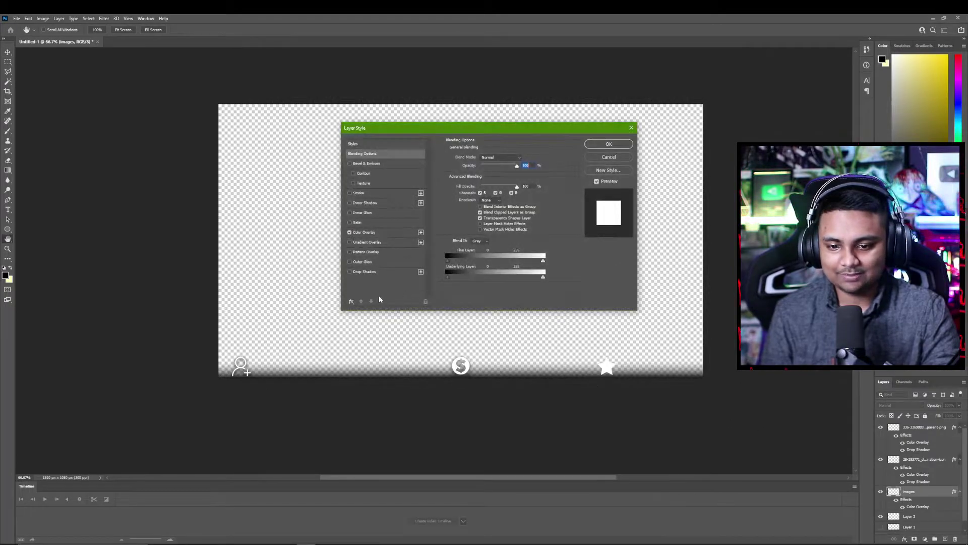
{"action": "left_click", "coordinate": [364, 271]}
{"action": "left_click_drag", "start_coordinate": [509, 171], "coordinate": [492, 171]}
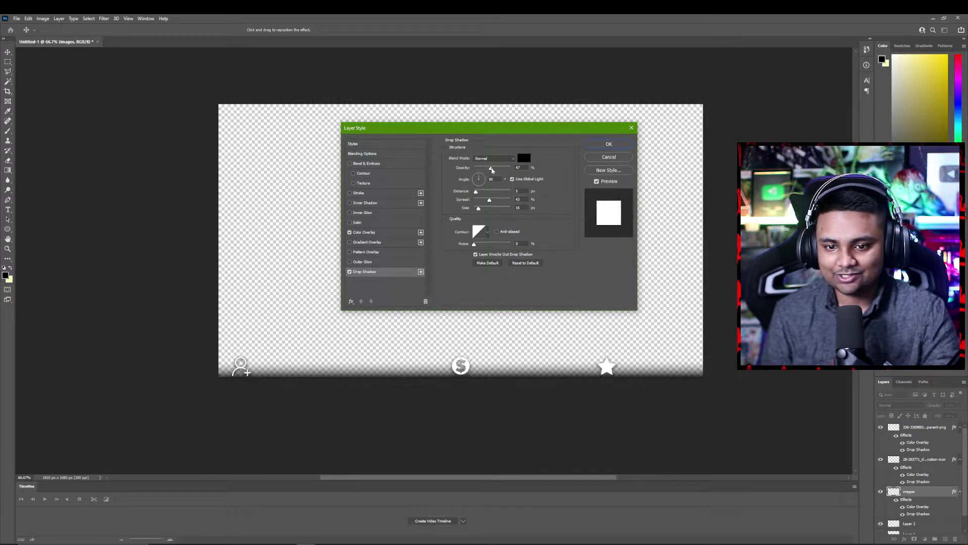
{"action": "left_click", "coordinate": [609, 143]}
{"action": "left_click_drag", "start_coordinate": [464, 366], "coordinate": [433, 365]}
Nudge the star into place and move the dollar icon further left and slightly down
{"action": "left_click_drag", "start_coordinate": [609, 368], "coordinate": [599, 369]}
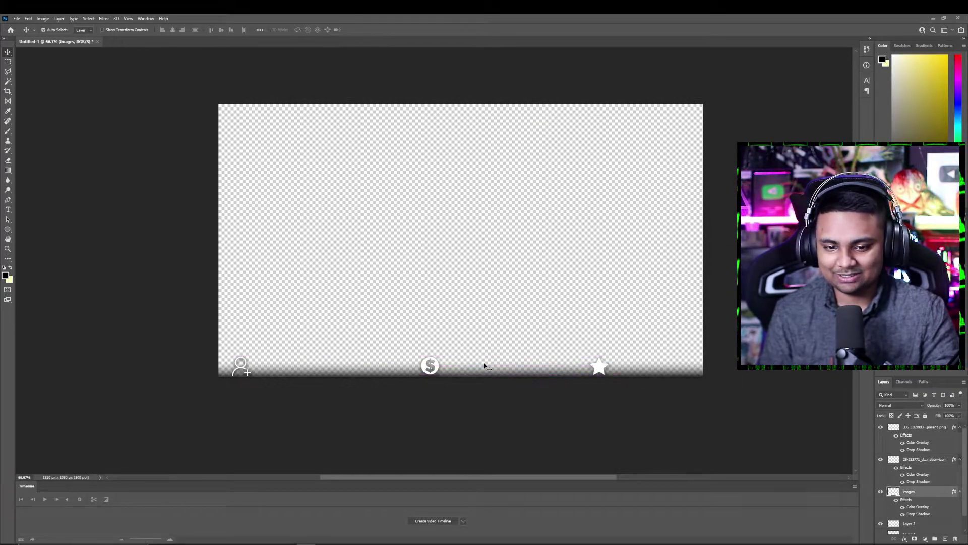
{"action": "left_click_drag", "start_coordinate": [437, 368], "coordinate": [419, 366]}
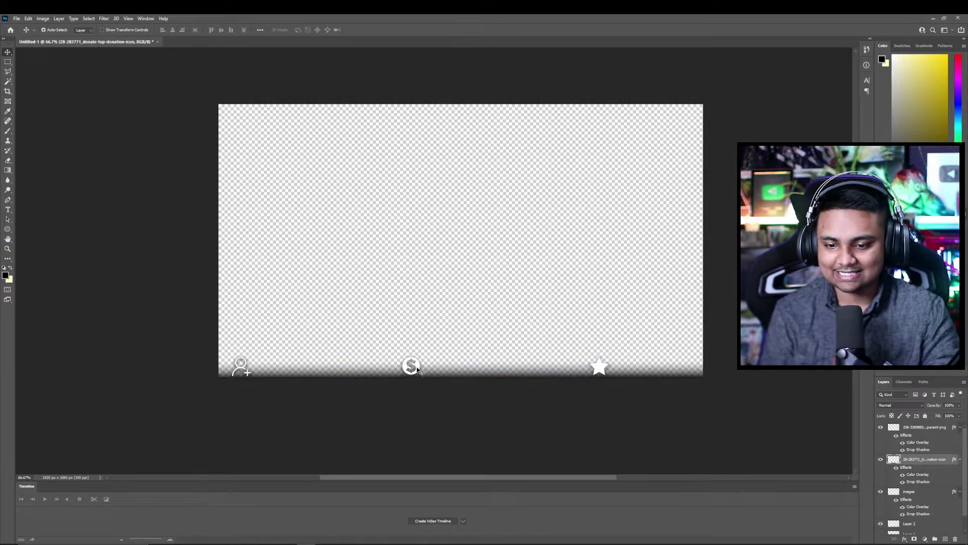
{"action": "left_click_drag", "start_coordinate": [419, 370], "coordinate": [416, 372]}
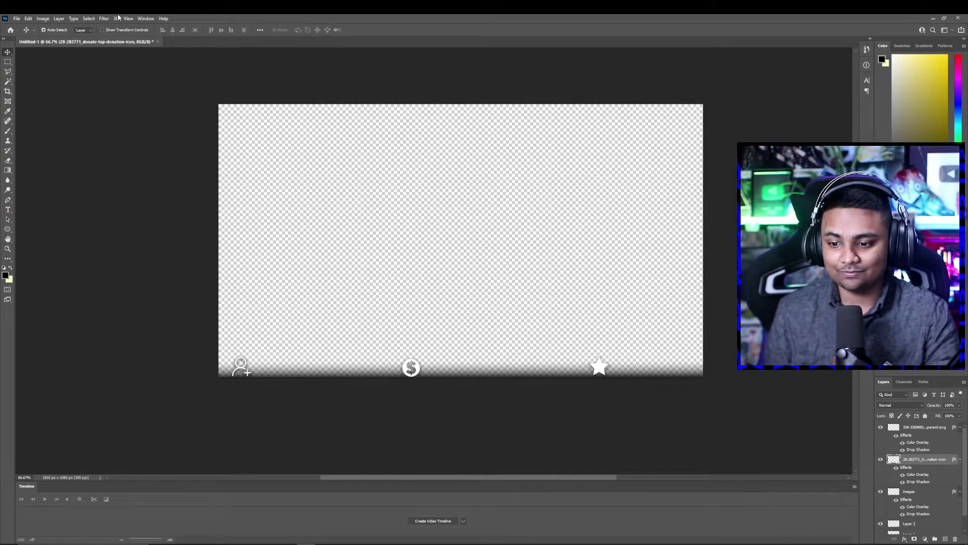
Save a copy of the overlay with PNG chosen as the file format
{"action": "left_click", "coordinate": [17, 18]}
{"action": "left_click", "coordinate": [86, 116]}
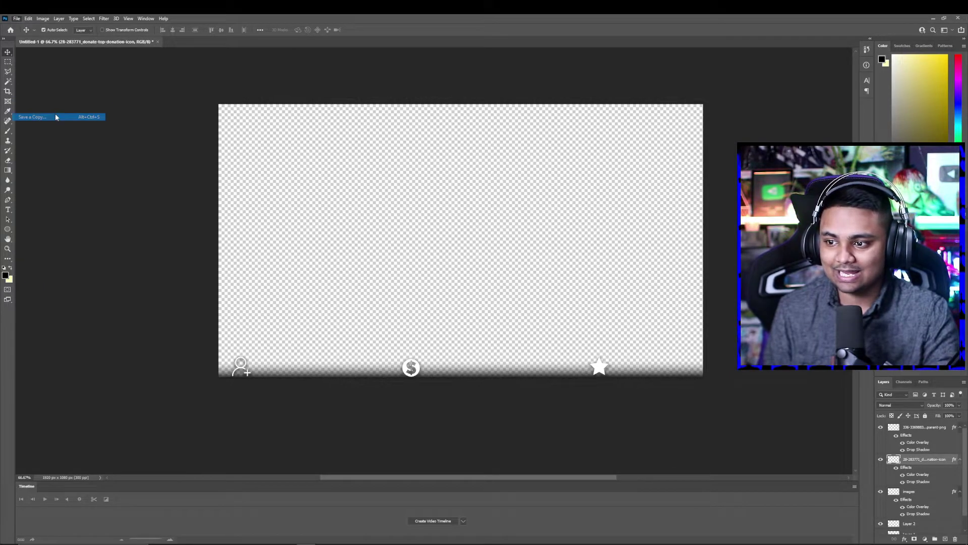
{"action": "left_click", "coordinate": [197, 328]}
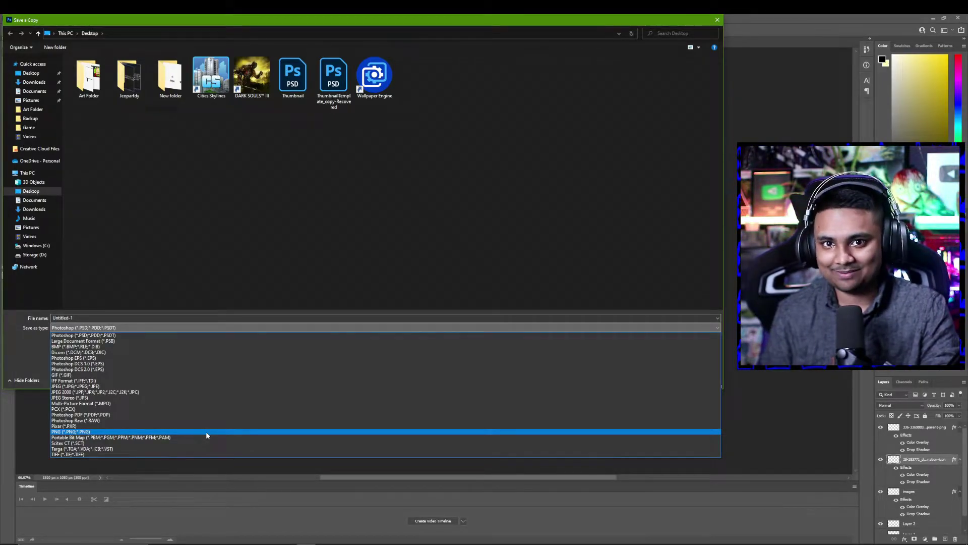
{"action": "left_click", "coordinate": [206, 431]}
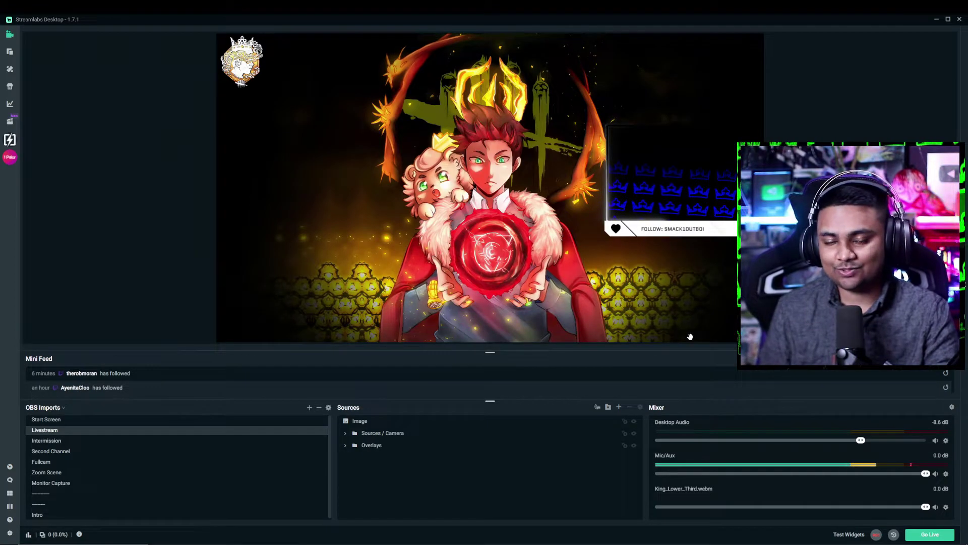
Create a new Image (2) source for the icon-bar PNG and fit it to the screen
{"action": "left_click", "coordinate": [620, 408]}
{"action": "left_click", "coordinate": [343, 302]}
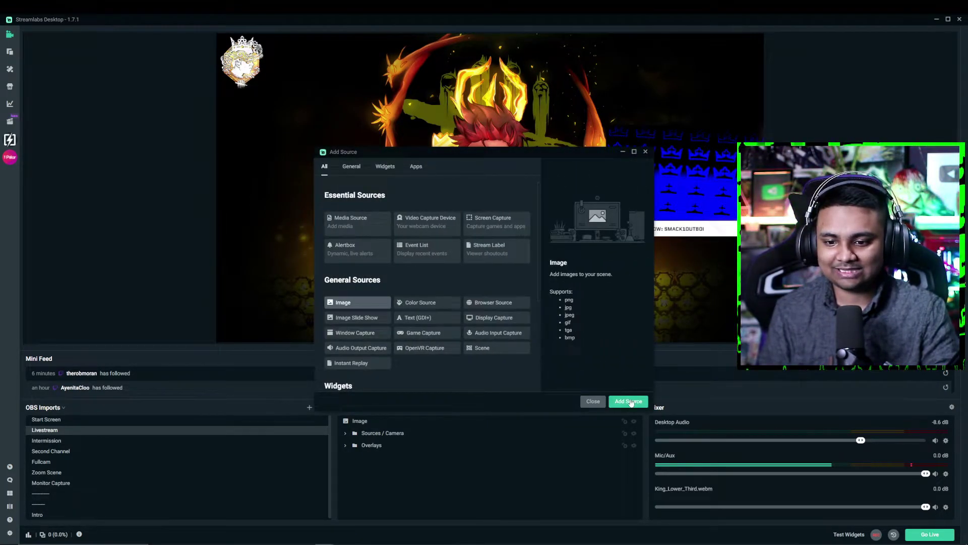
{"action": "left_click", "coordinate": [627, 400]}
{"action": "left_click", "coordinate": [447, 328]}
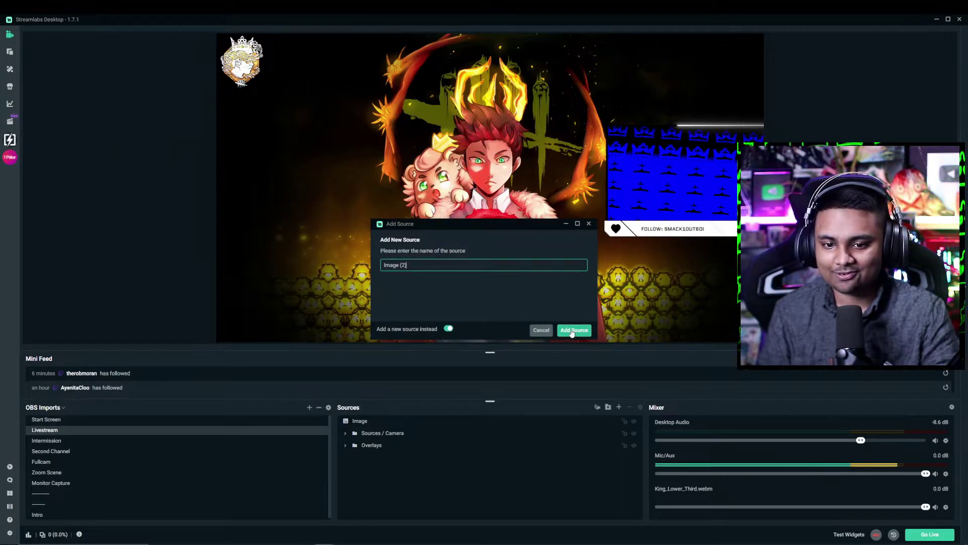
{"action": "left_click", "coordinate": [574, 330]}
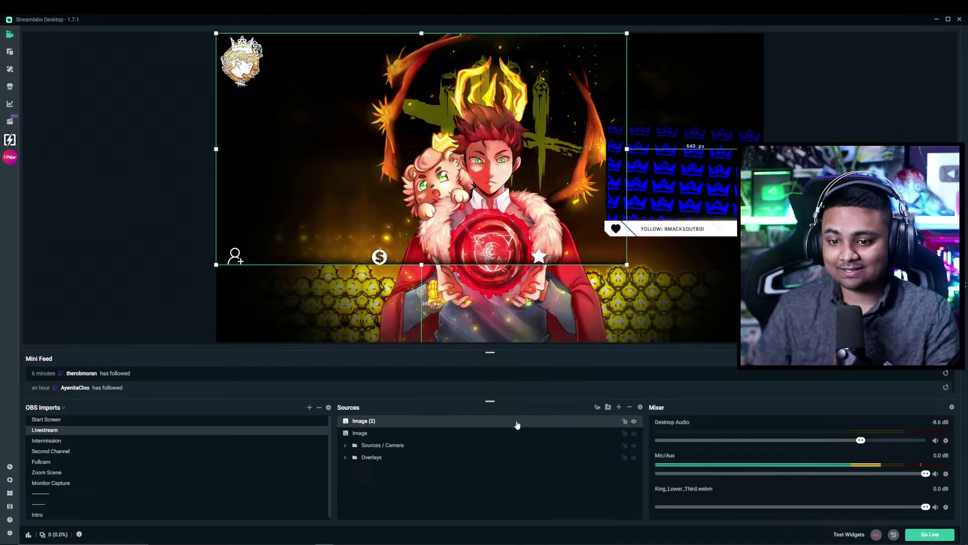
{"action": "right_click", "coordinate": [519, 420]}
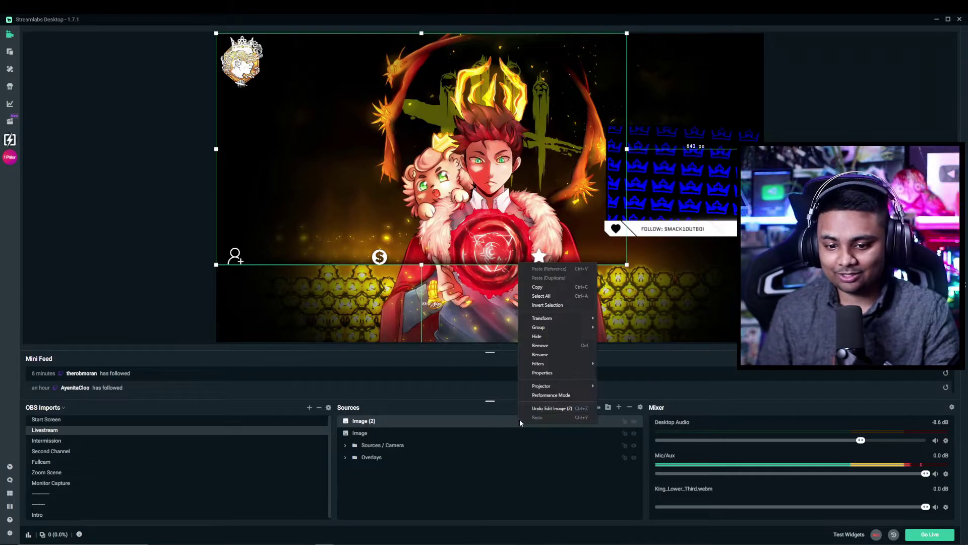
{"action": "mouse_move", "coordinate": [555, 318]}
{"action": "left_click", "coordinate": [640, 348]}
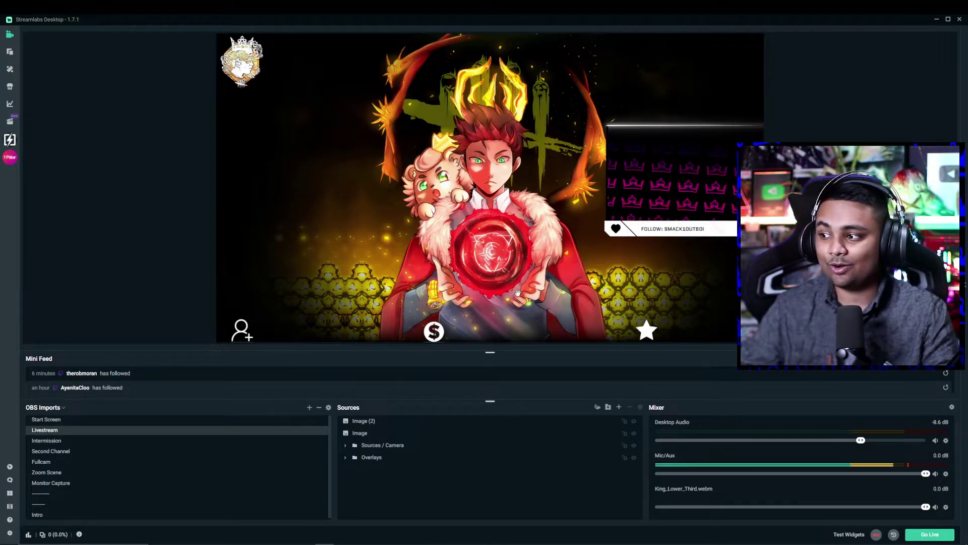
Shrink the icon overlay proportionally in the preview and clear the selection
{"action": "left_click", "coordinate": [488, 323]}
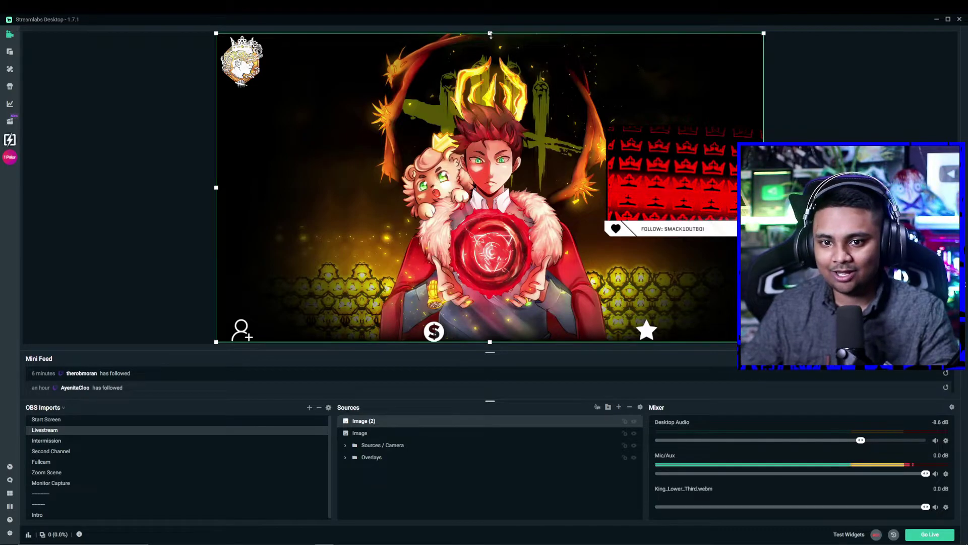
{"action": "left_click_drag", "start_coordinate": [492, 34], "coordinate": [504, 149]}
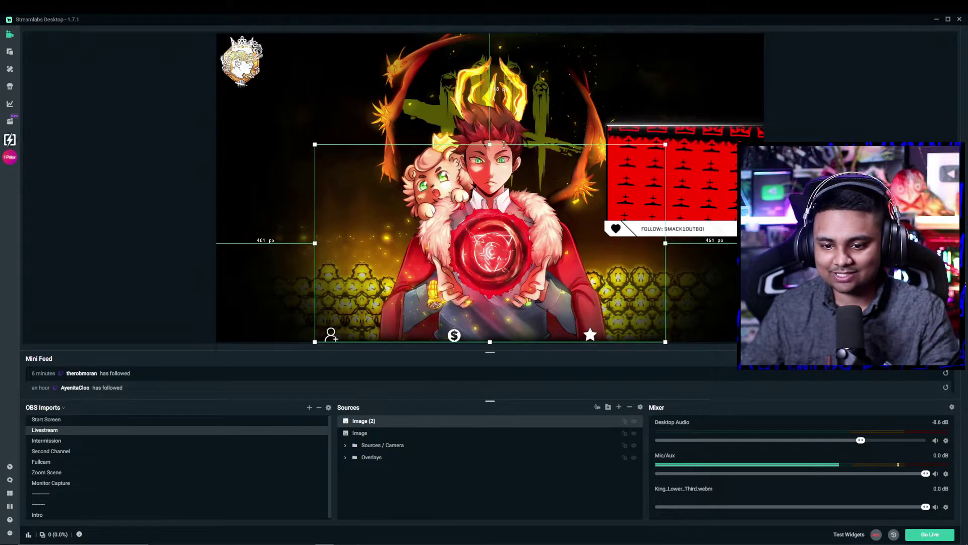
{"action": "left_click", "coordinate": [671, 191]}
{"action": "key", "text": "Escape"}
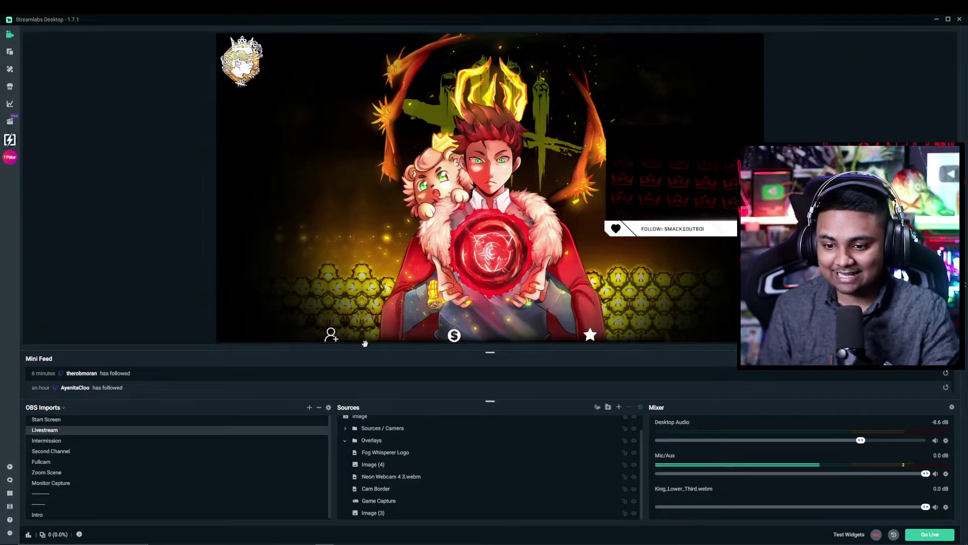
Centre the Image (2) icon bar horizontally in the scene
{"action": "left_click", "coordinate": [510, 337]}
{"action": "right_click", "coordinate": [528, 261]}
{"action": "mouse_move", "coordinate": [583, 317]}
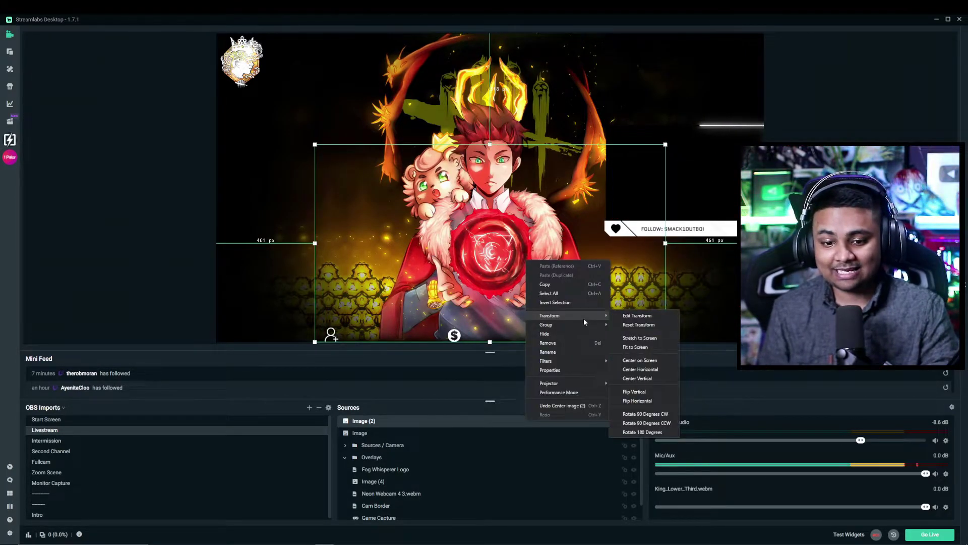
{"action": "left_click", "coordinate": [660, 367]}
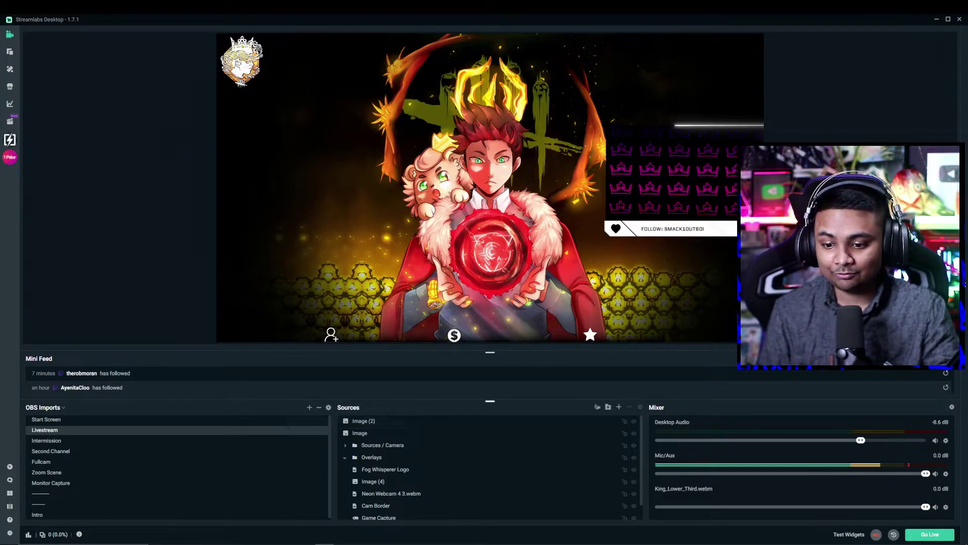
{"action": "left_click", "coordinate": [619, 409]}
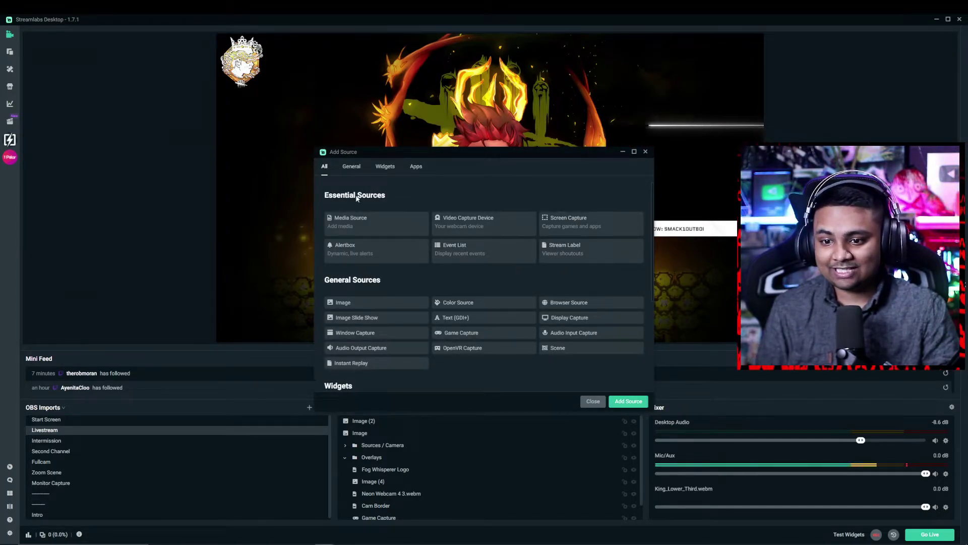
Add a Most Recent Follower stream label and place it beside the follower icon at the bottom
{"action": "left_click", "coordinate": [551, 253]}
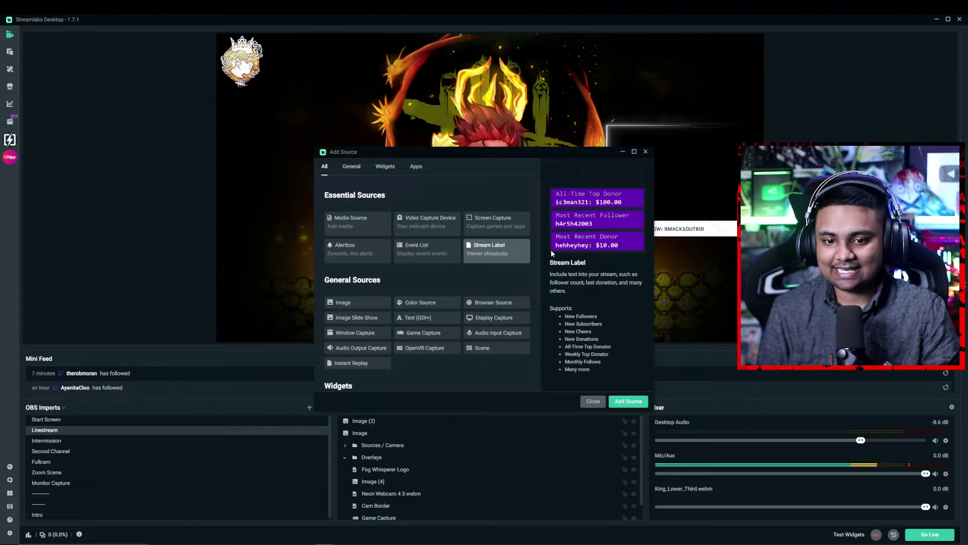
{"action": "left_click", "coordinate": [635, 404]}
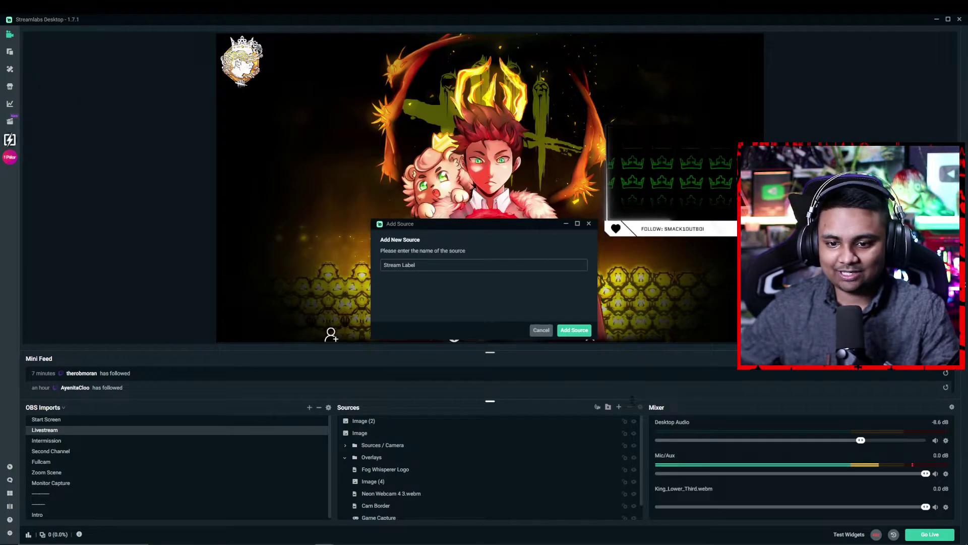
{"action": "left_click", "coordinate": [577, 331]}
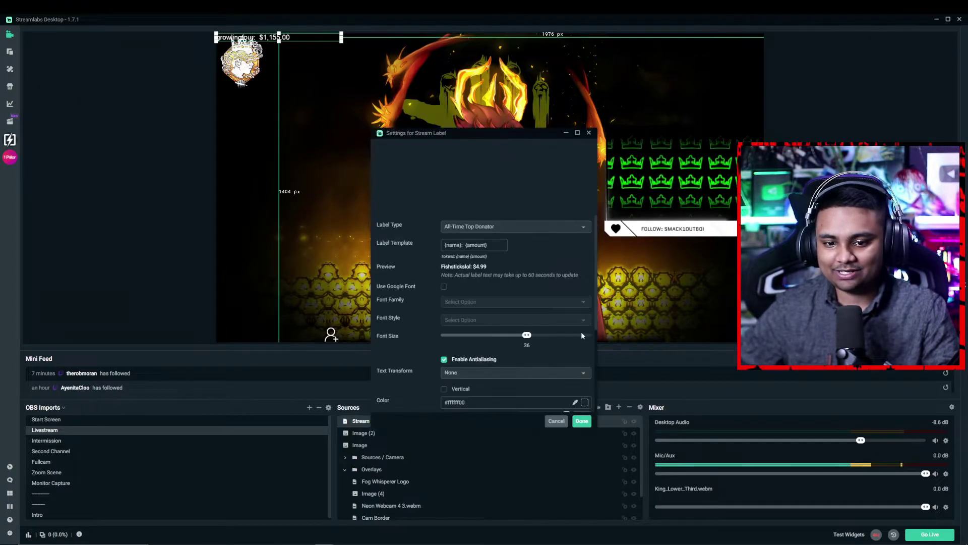
{"action": "left_click", "coordinate": [501, 232]}
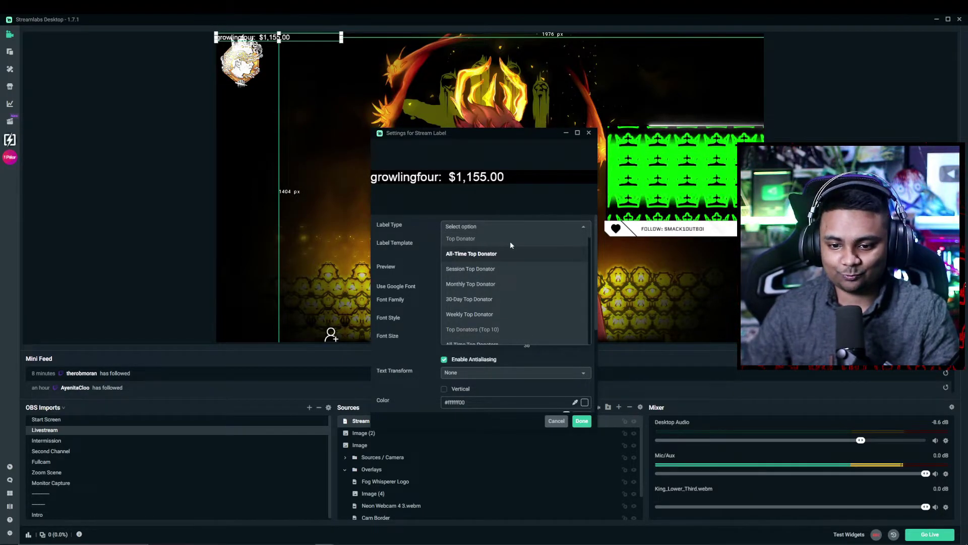
{"action": "type", "text": "gollower"}
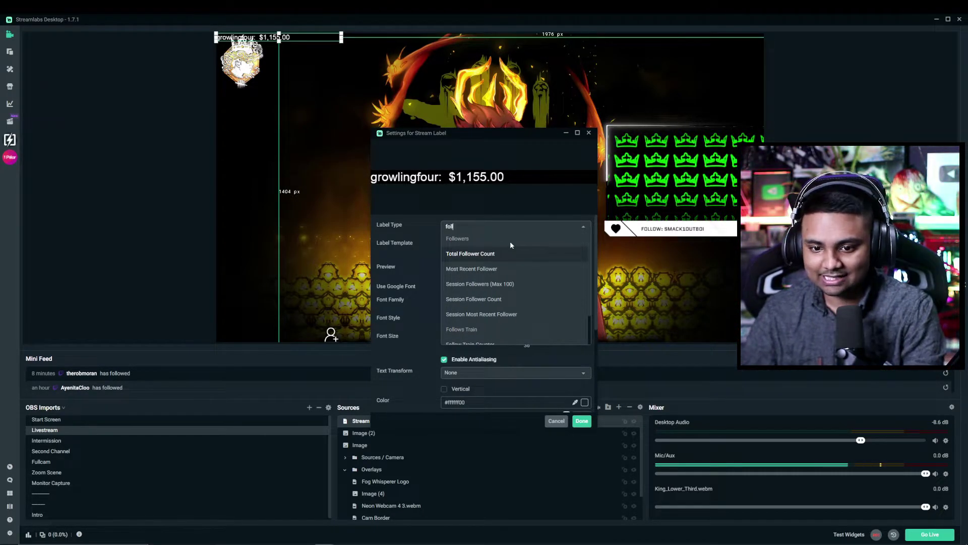
{"action": "left_click", "coordinate": [484, 269]}
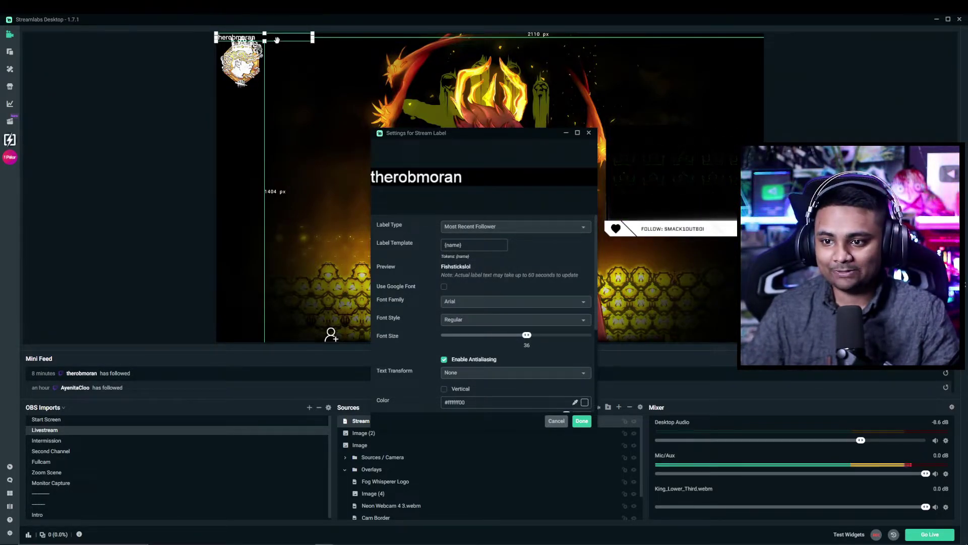
{"action": "left_click_drag", "start_coordinate": [276, 39], "coordinate": [402, 342]}
{"action": "left_click", "coordinate": [151, 289]}
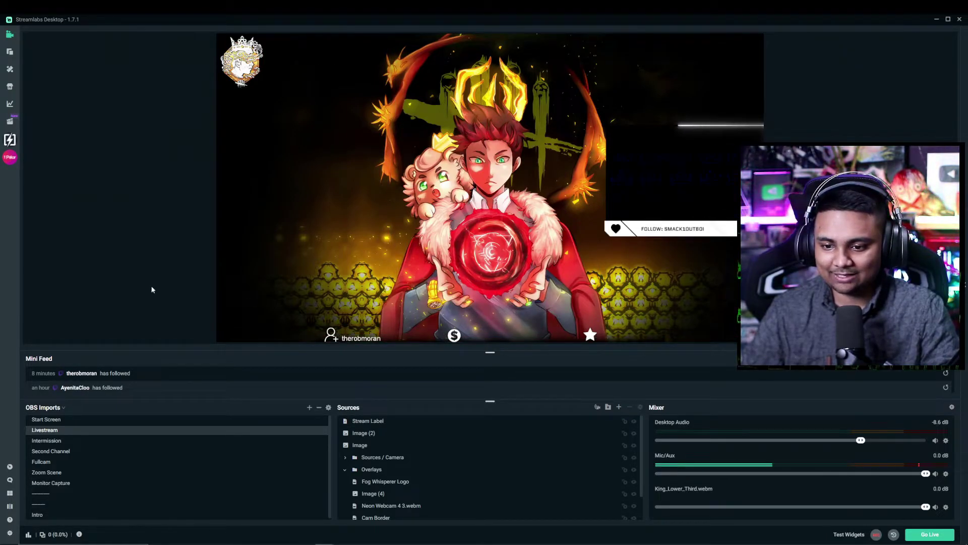
Set the follower label's font to Bebas and increase its font size
{"action": "left_click", "coordinate": [365, 337]}
{"action": "double_click", "coordinate": [440, 423]}
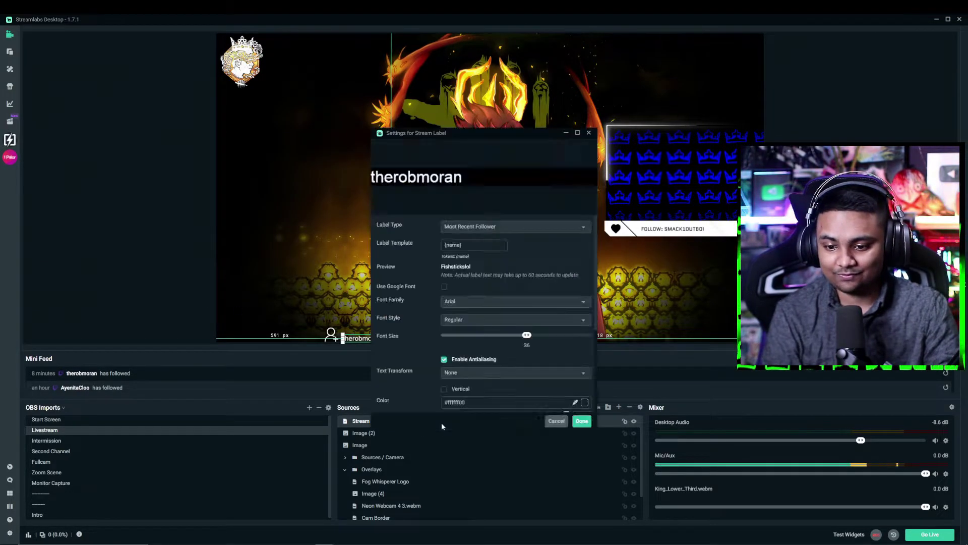
{"action": "left_click_drag", "start_coordinate": [465, 135], "coordinate": [563, 105]}
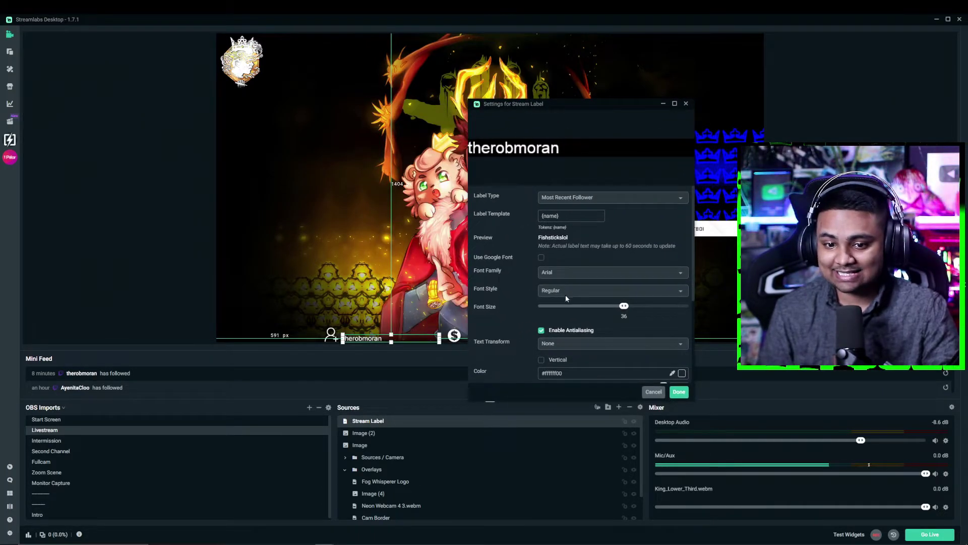
{"action": "left_click", "coordinate": [559, 275]}
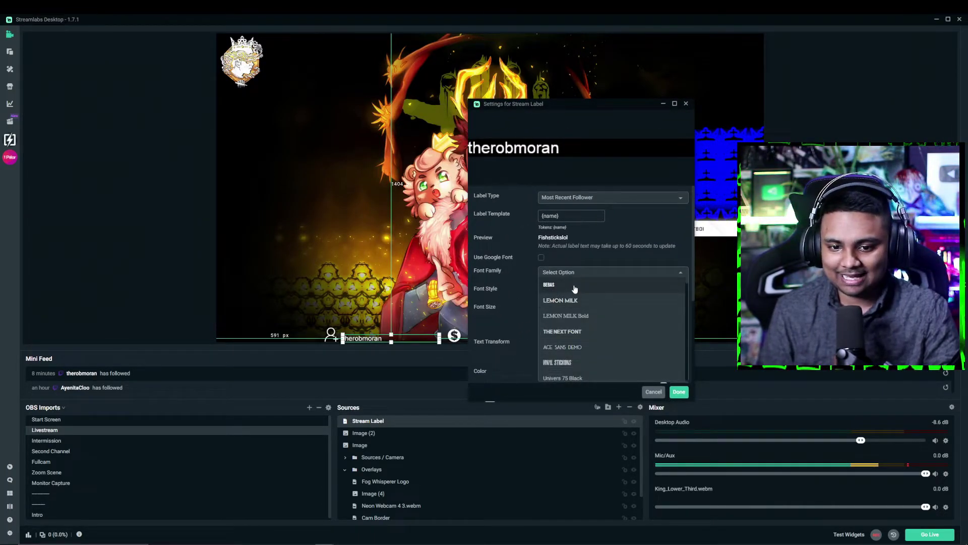
{"action": "left_click", "coordinate": [575, 285]}
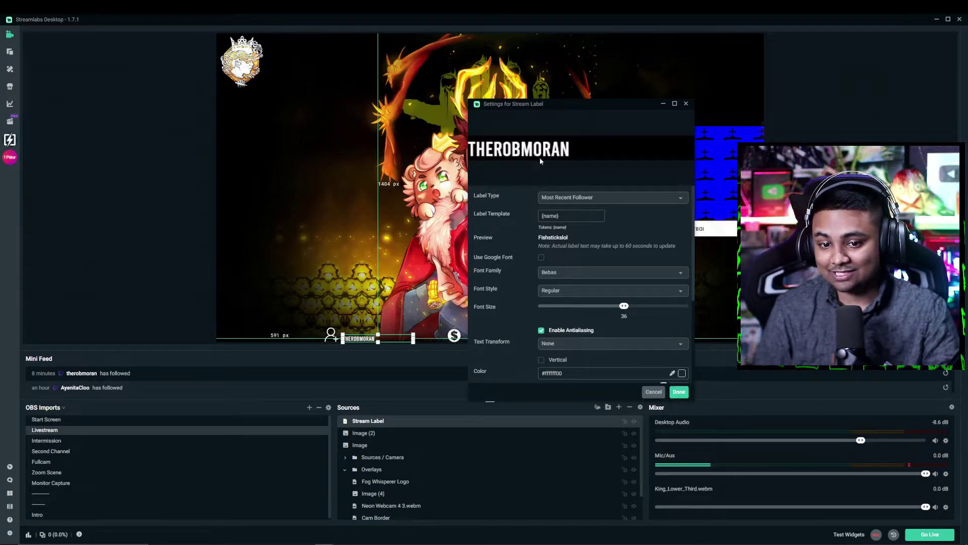
{"action": "scroll", "coordinate": [665, 313], "scroll_direction": "down", "scroll_amount": 3}
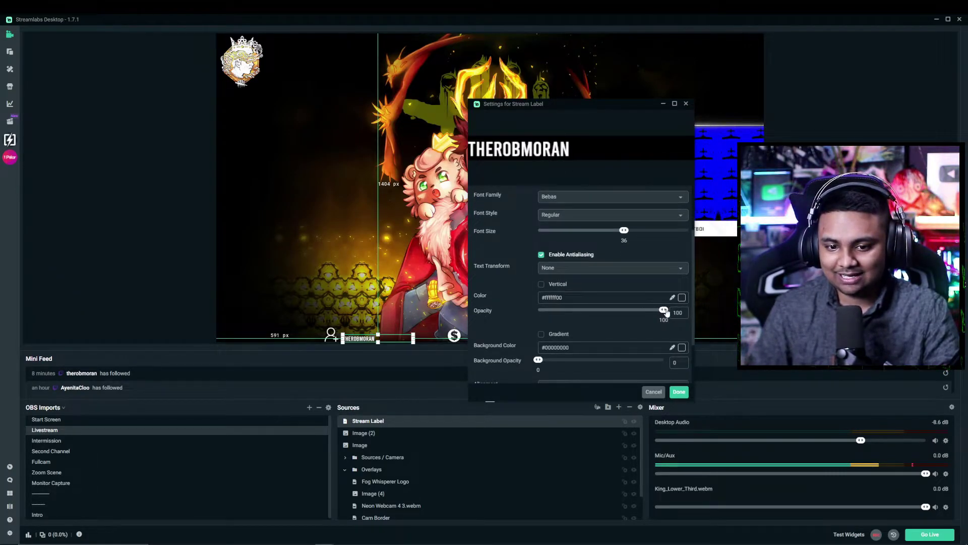
{"action": "scroll", "coordinate": [665, 312], "scroll_direction": "down", "scroll_amount": 4}
{"action": "scroll", "coordinate": [624, 251], "scroll_direction": "up", "scroll_amount": 6}
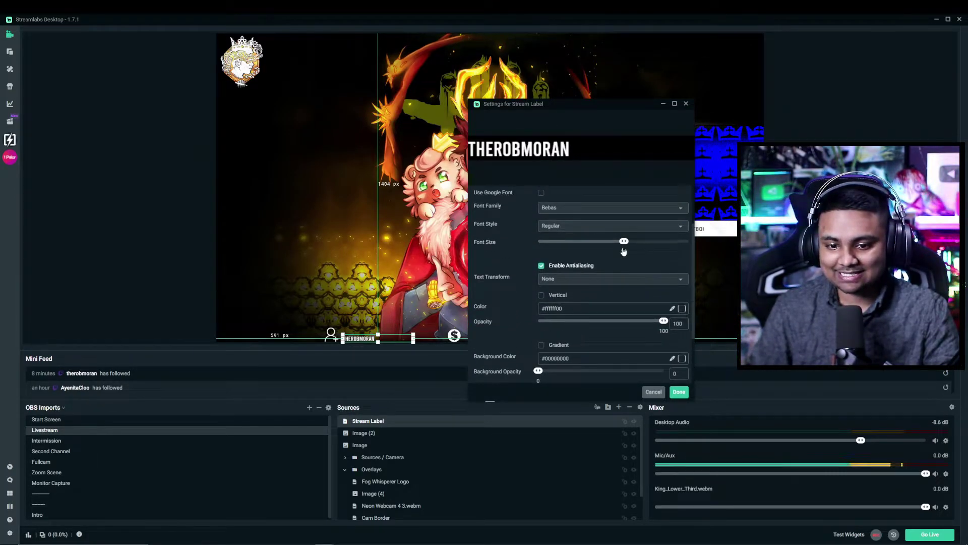
{"action": "left_click_drag", "start_coordinate": [624, 241], "coordinate": [635, 244]}
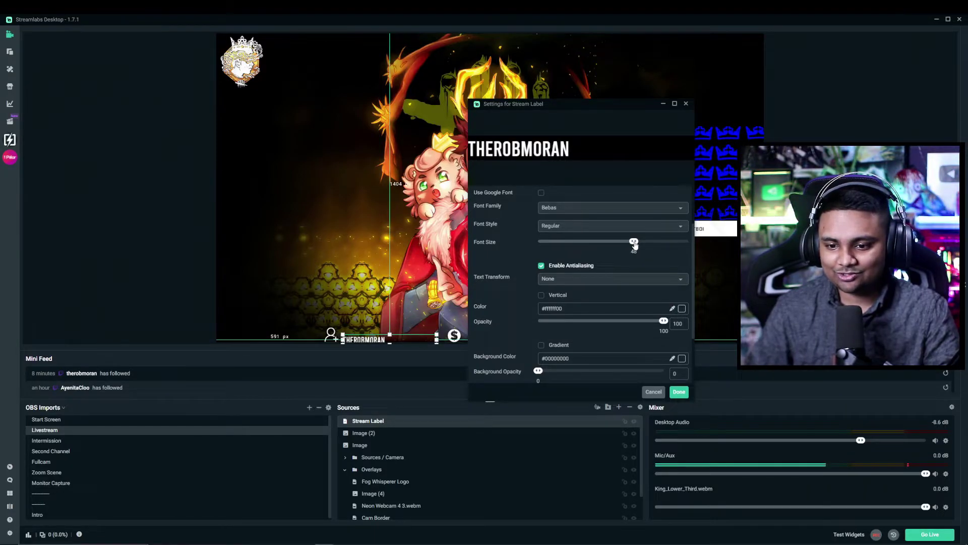
{"action": "left_click", "coordinate": [679, 392]}
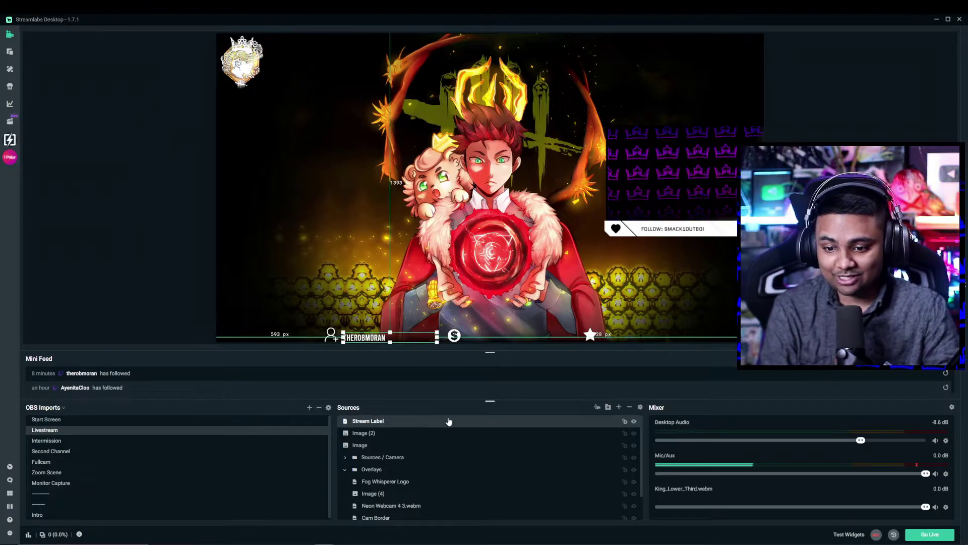
Add a second, new Stream Label source to the scene
{"action": "left_click", "coordinate": [619, 407]}
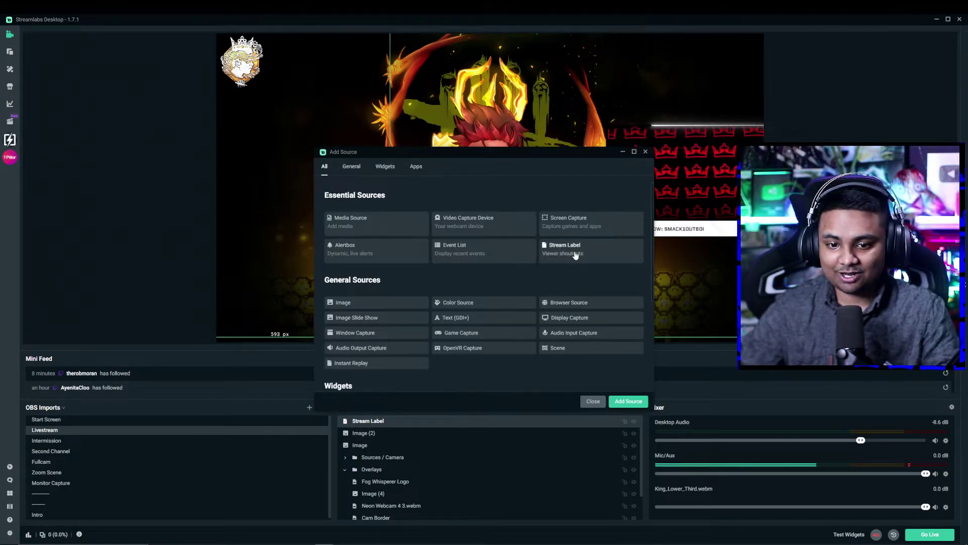
{"action": "left_click", "coordinate": [575, 254]}
{"action": "left_click", "coordinate": [628, 401]}
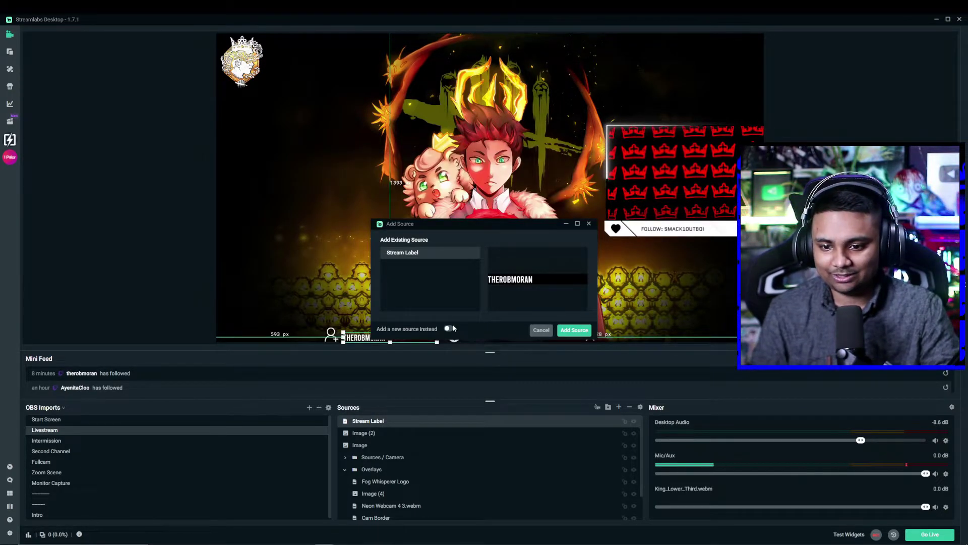
{"action": "left_click", "coordinate": [448, 328]}
{"action": "left_click", "coordinate": [574, 330]}
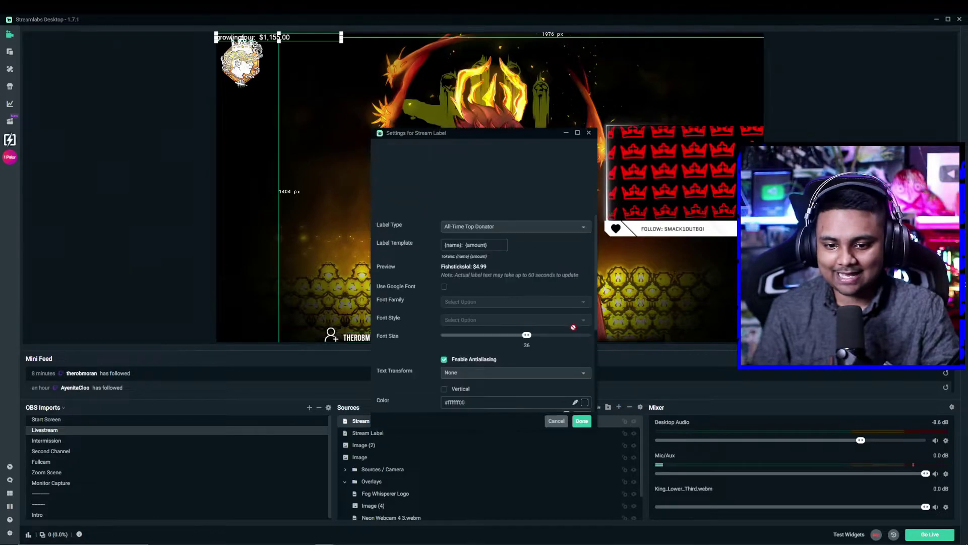
Set the label to Most Recent Donator and place it beside the dollar icon at bottom centre
{"action": "left_click", "coordinate": [497, 226]}
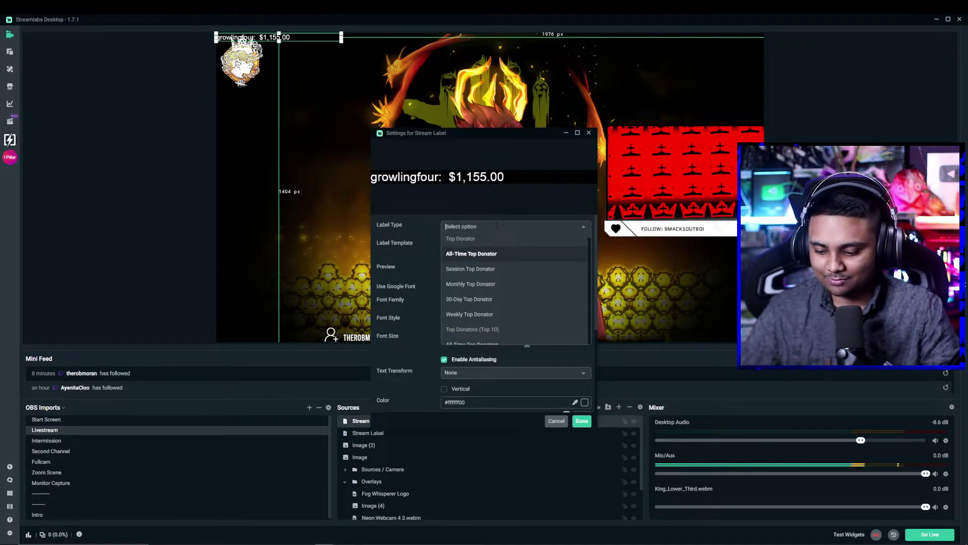
{"action": "type", "text": "donat"}
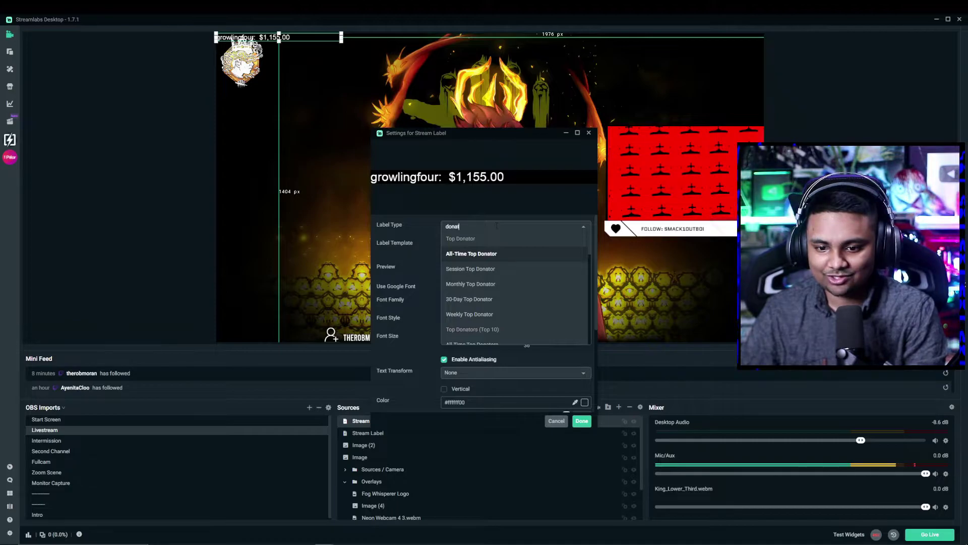
{"action": "type", "text": "or"}
{"action": "scroll", "coordinate": [511, 266], "scroll_direction": "down", "scroll_amount": 3}
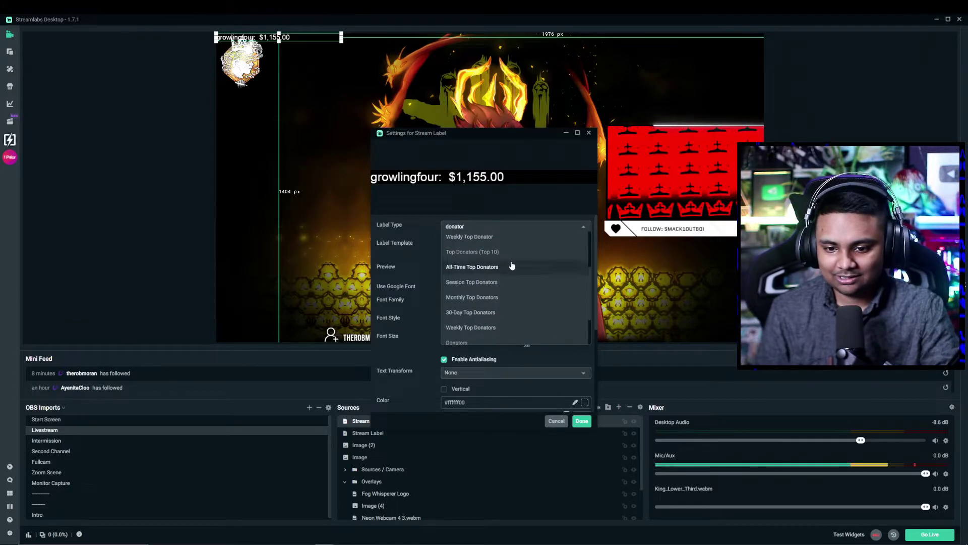
{"action": "scroll", "coordinate": [517, 282], "scroll_direction": "down", "scroll_amount": 5}
{"action": "left_click", "coordinate": [519, 308]}
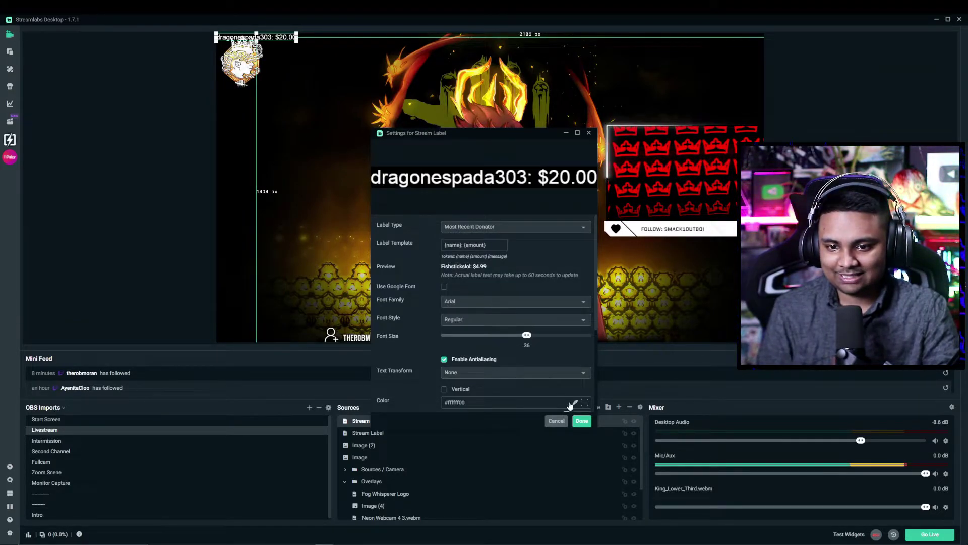
{"action": "left_click", "coordinate": [582, 421]}
{"action": "left_click_drag", "start_coordinate": [273, 37], "coordinate": [524, 351]}
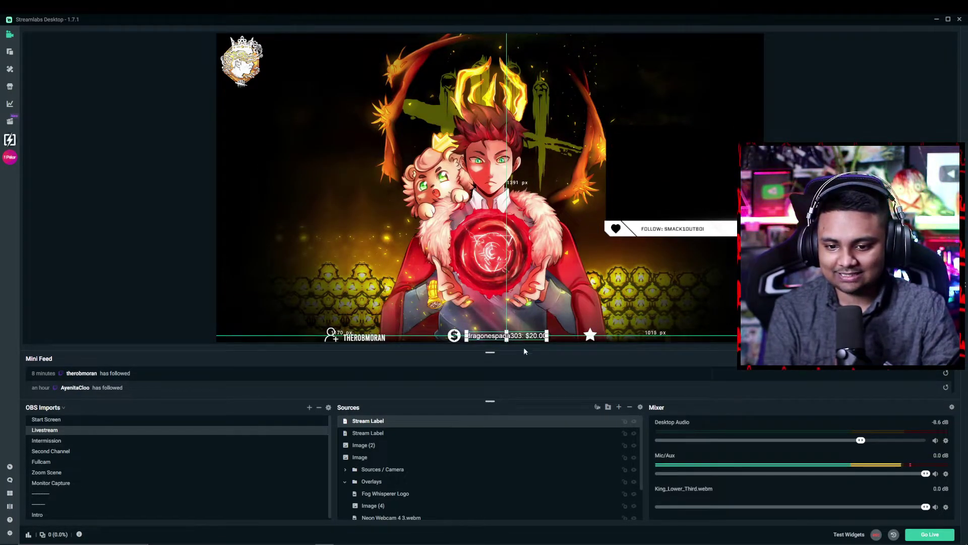
Change the donator label's font to the all-caps Bebas font
{"action": "double_click", "coordinate": [489, 423]}
{"action": "left_click", "coordinate": [468, 304]}
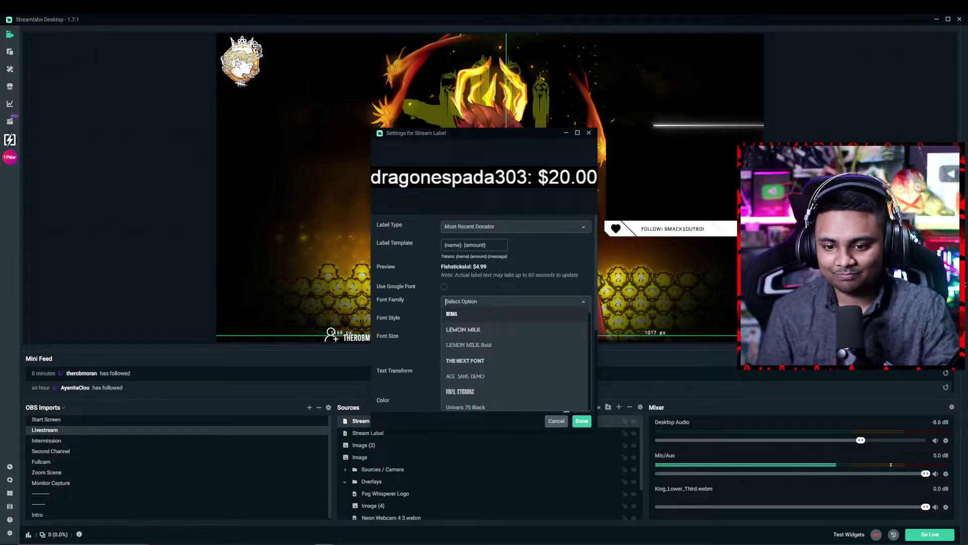
{"action": "left_click", "coordinate": [482, 319]}
{"action": "left_click", "coordinate": [583, 421]}
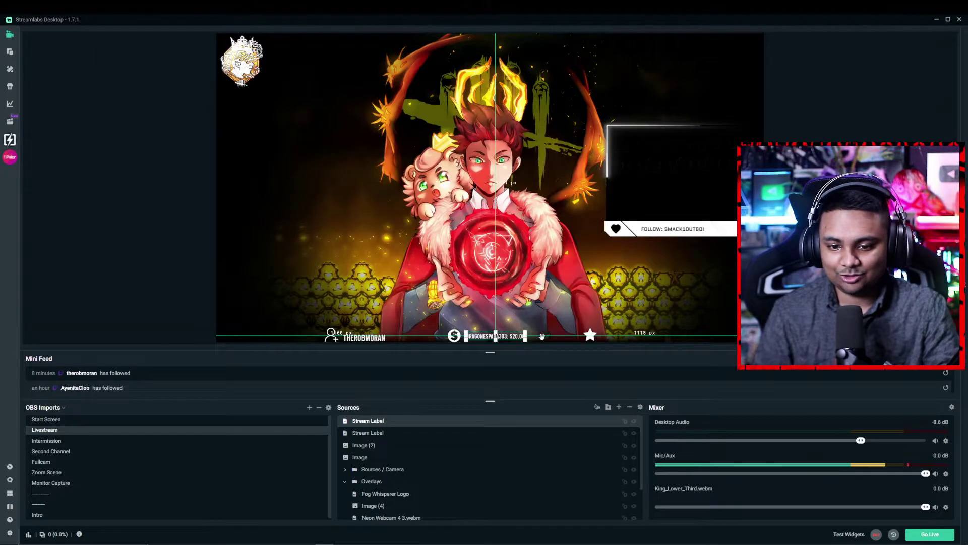
Reopen the donator label's settings and scroll through its options
{"action": "double_click", "coordinate": [529, 331]}
{"action": "scroll", "coordinate": [538, 307], "scroll_direction": "down", "scroll_amount": 8}
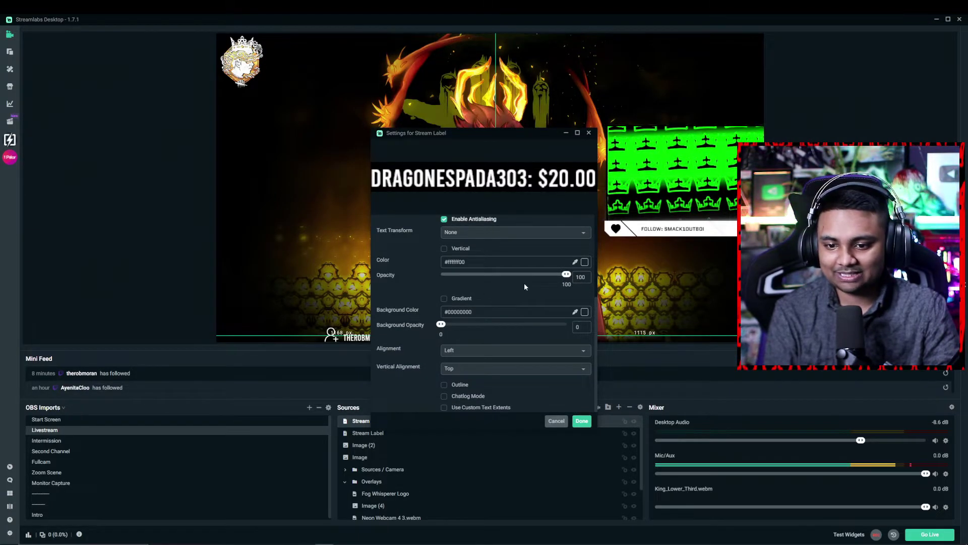
{"action": "scroll", "coordinate": [523, 282], "scroll_direction": "up", "scroll_amount": 1}
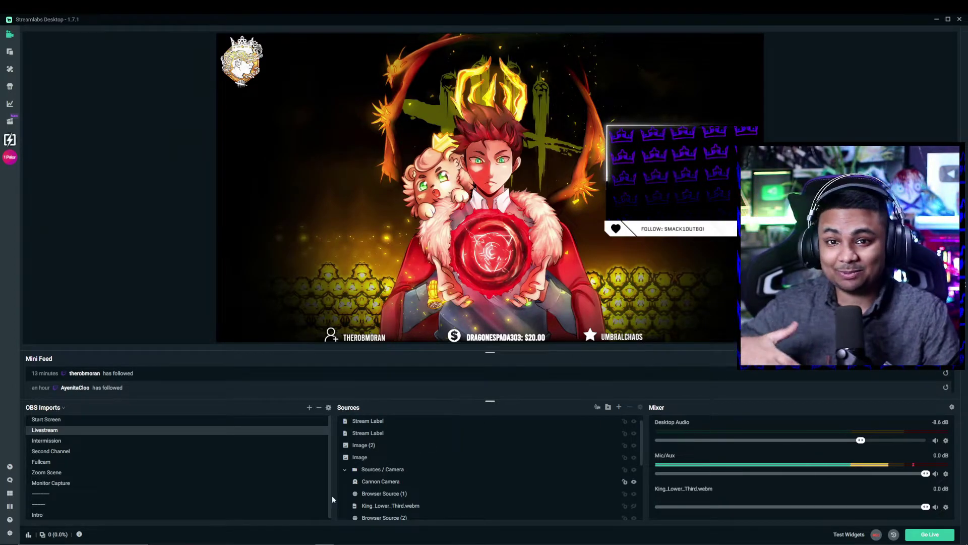
Give the donation stream label custom text extents with a width of 500
{"action": "double_click", "coordinate": [425, 423]}
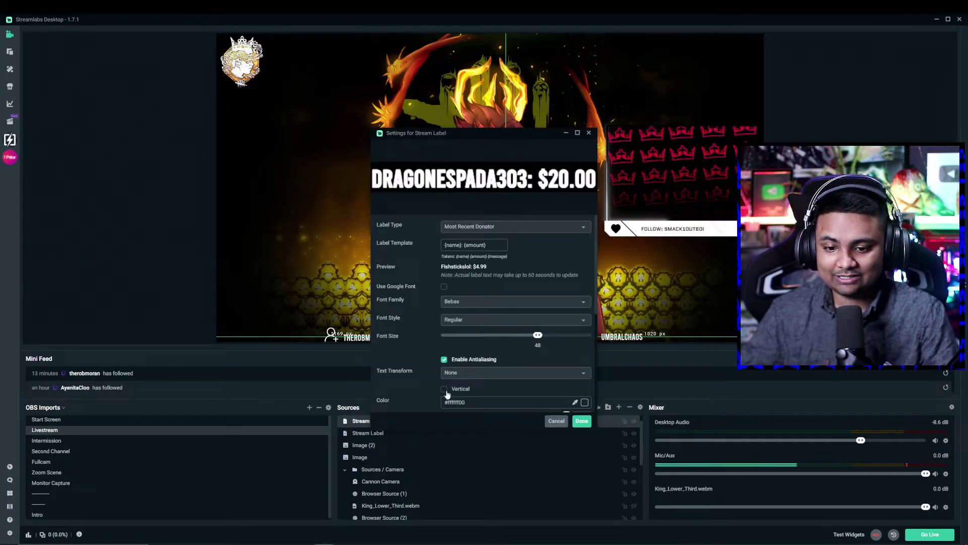
{"action": "scroll", "coordinate": [462, 365], "scroll_direction": "down", "scroll_amount": 4}
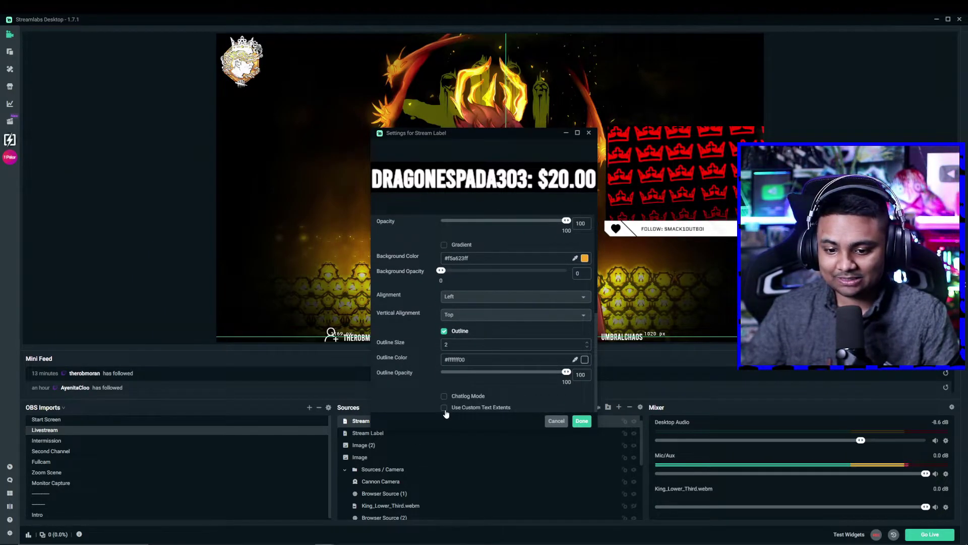
{"action": "left_click", "coordinate": [482, 409]}
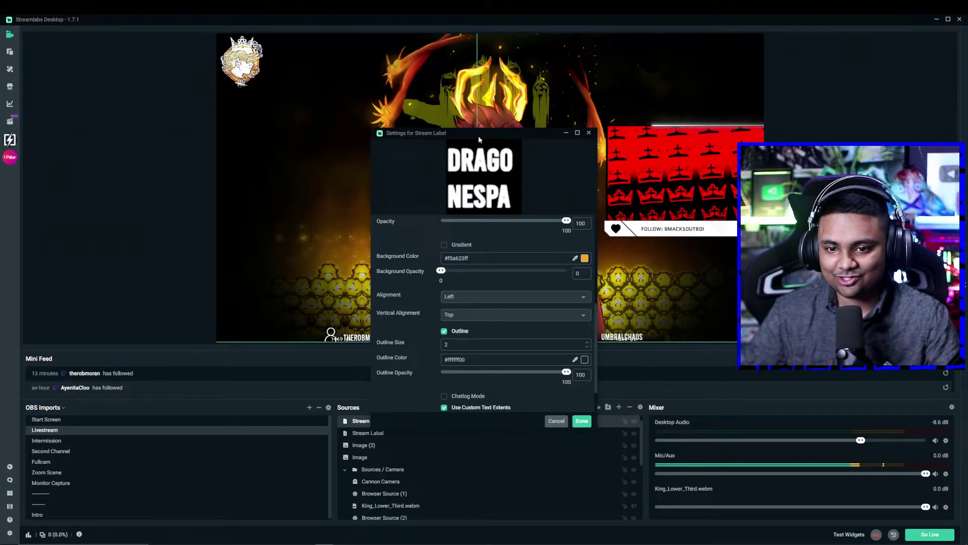
{"action": "left_click_drag", "start_coordinate": [478, 135], "coordinate": [239, 120]}
{"action": "scroll", "coordinate": [306, 361], "scroll_direction": "down", "scroll_amount": 2}
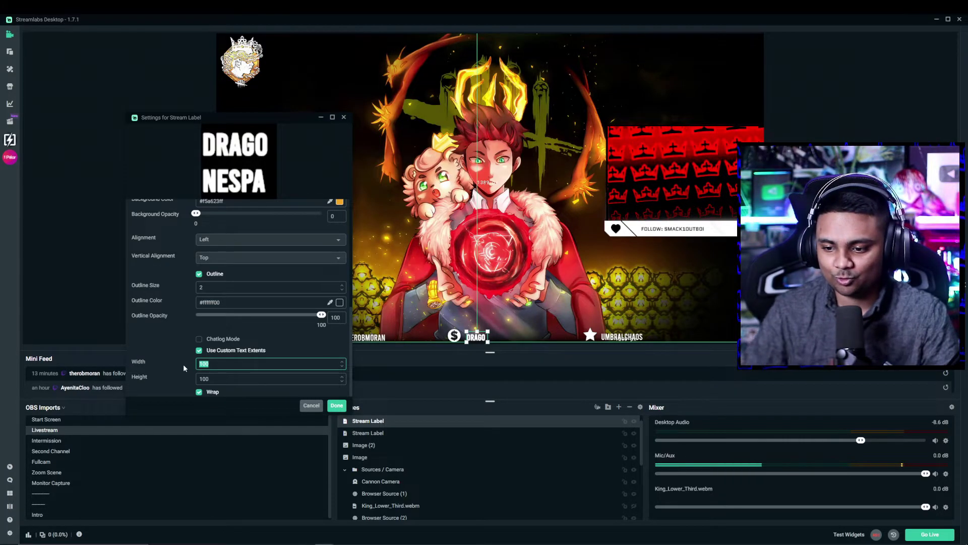
{"action": "type", "text": "500"}
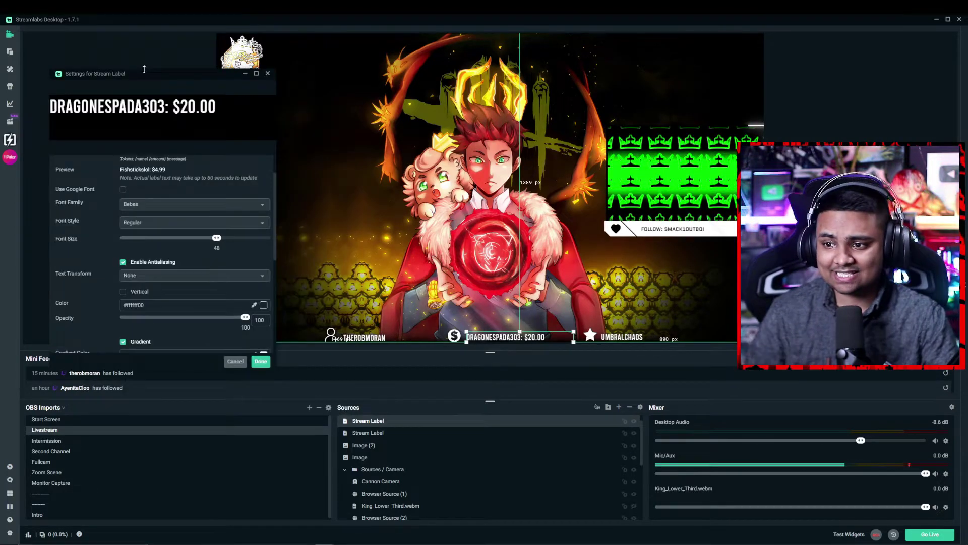
Add an orange outline to the donation label text and apply the settings
{"action": "left_click_drag", "start_coordinate": [148, 76], "coordinate": [170, 59]}
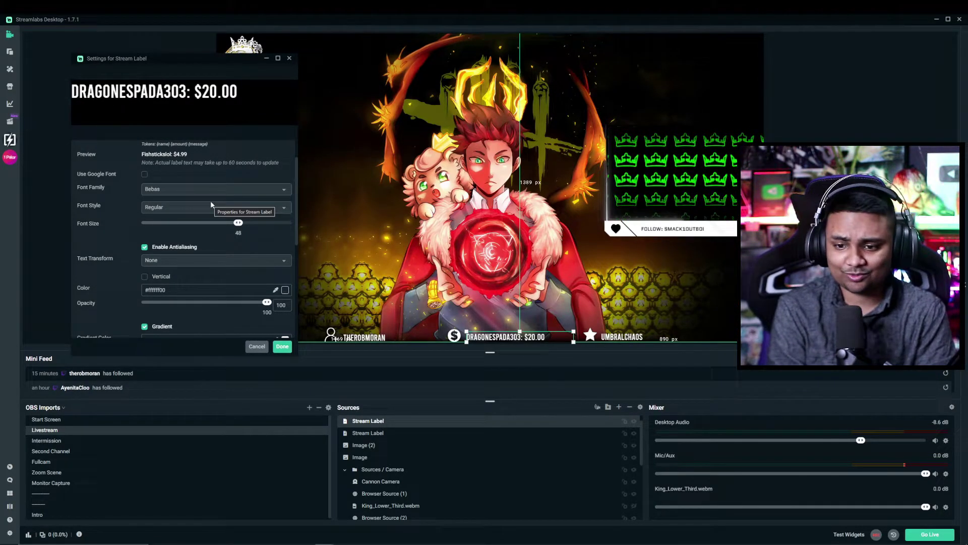
{"action": "scroll", "coordinate": [190, 238], "scroll_direction": "down", "scroll_amount": 6}
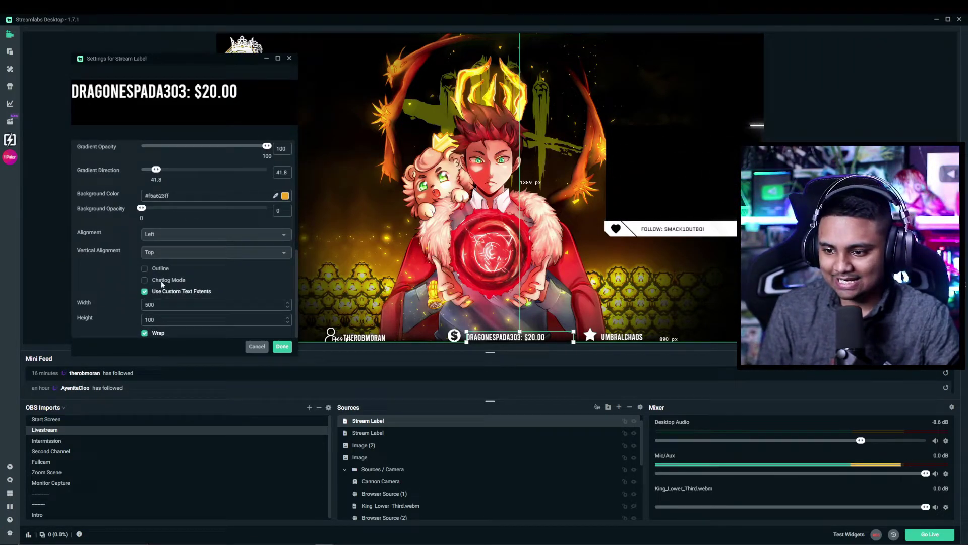
{"action": "left_click", "coordinate": [160, 270]}
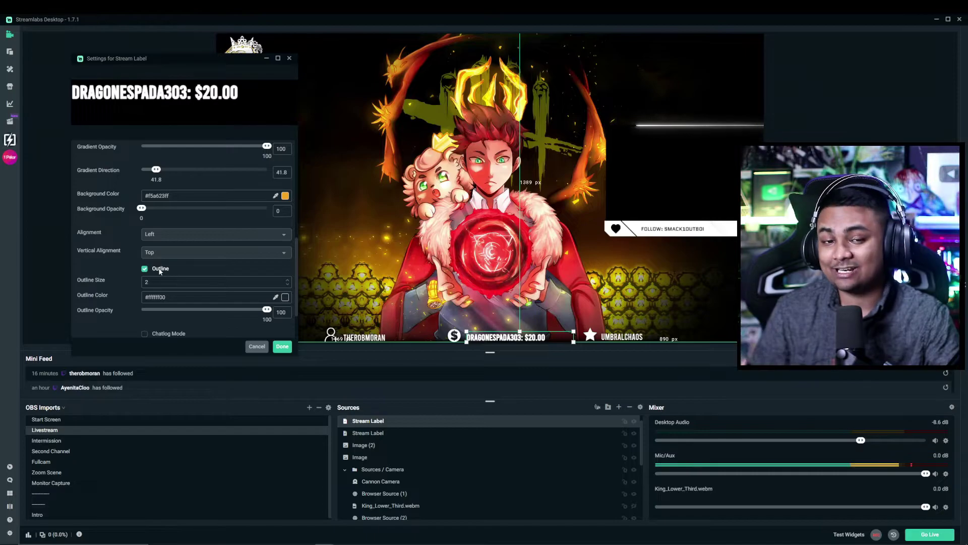
{"action": "scroll", "coordinate": [215, 274], "scroll_direction": "down", "scroll_amount": 2}
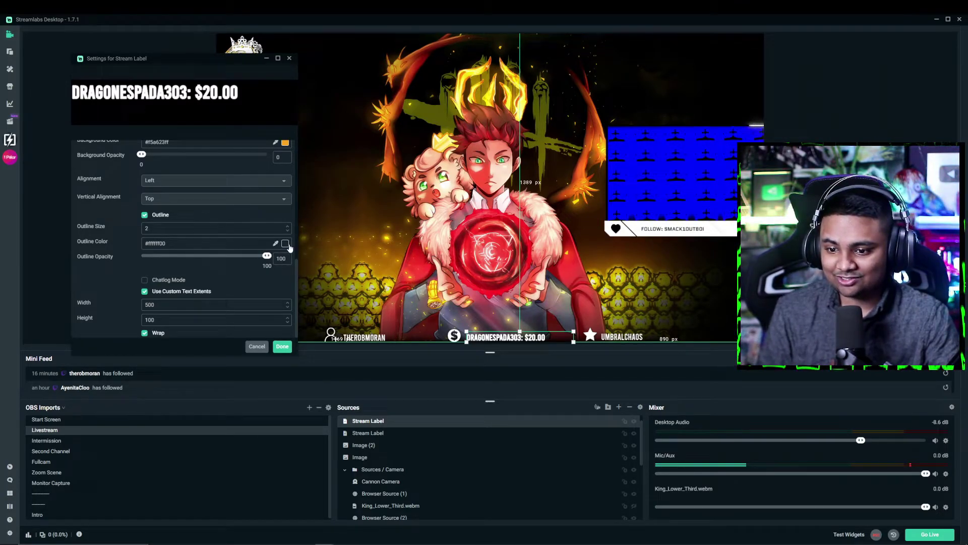
{"action": "left_click", "coordinate": [285, 244]}
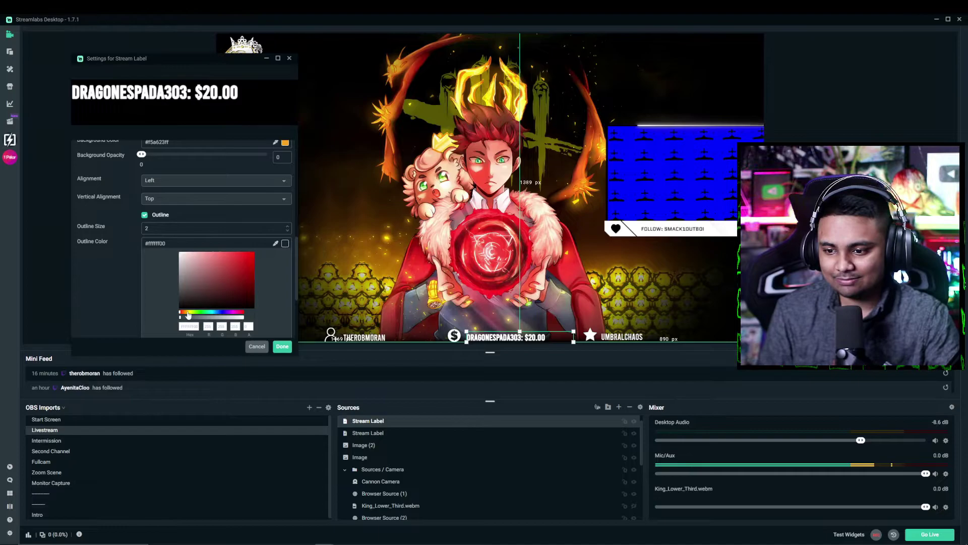
{"action": "left_click", "coordinate": [188, 314]}
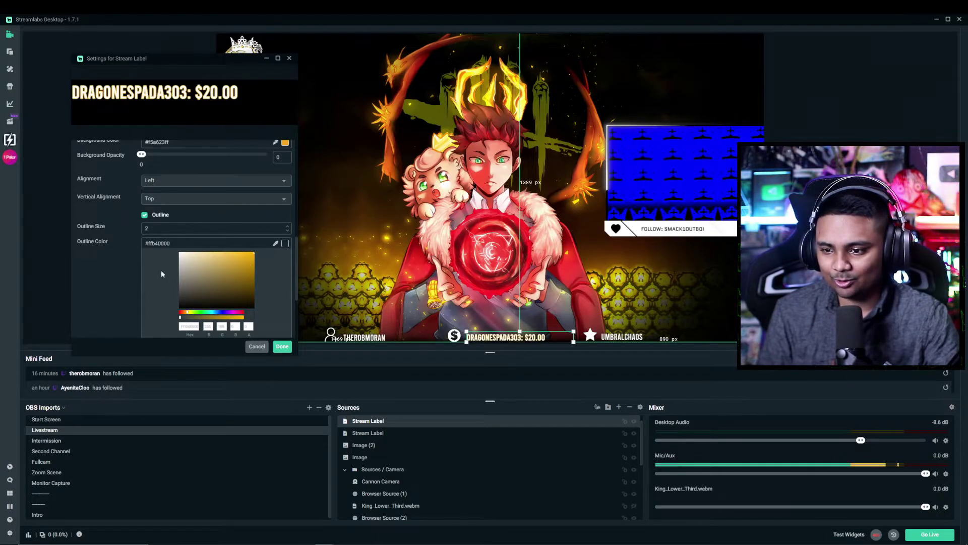
{"action": "left_click", "coordinate": [282, 346]}
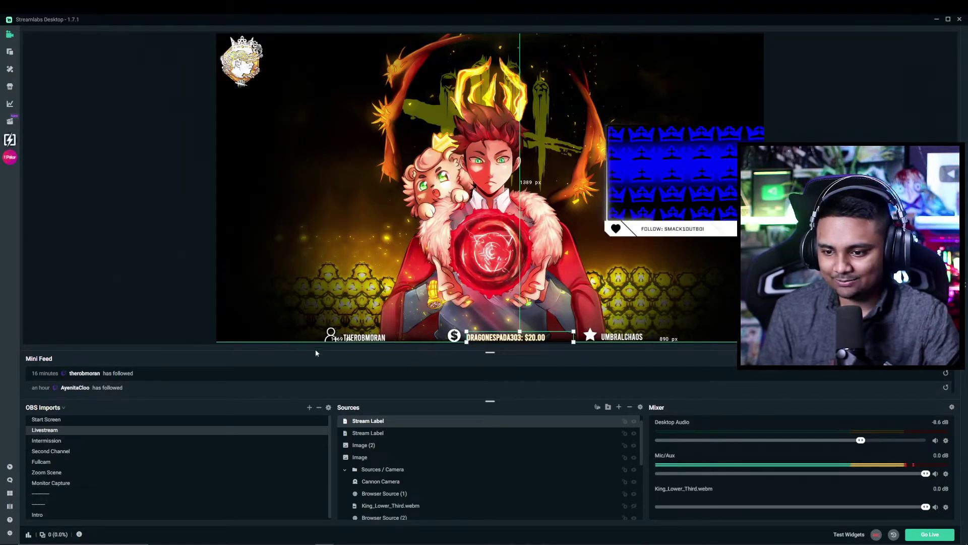
Nudge the donation label into place in the bottom bar and reselect it
{"action": "left_click", "coordinate": [502, 421], "text": "ctrl"}
{"action": "left_click_drag", "start_coordinate": [521, 337], "coordinate": [524, 339]}
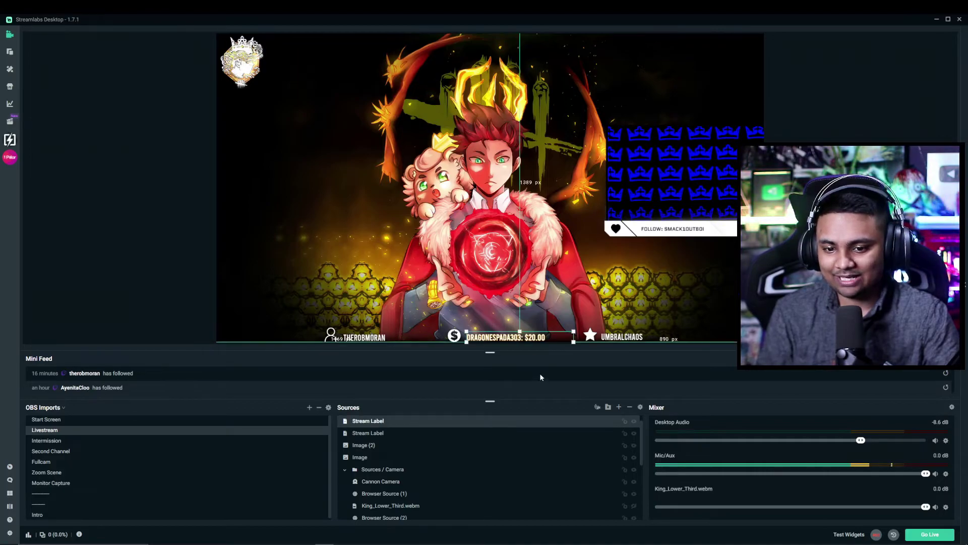
{"action": "left_click", "coordinate": [529, 348]}
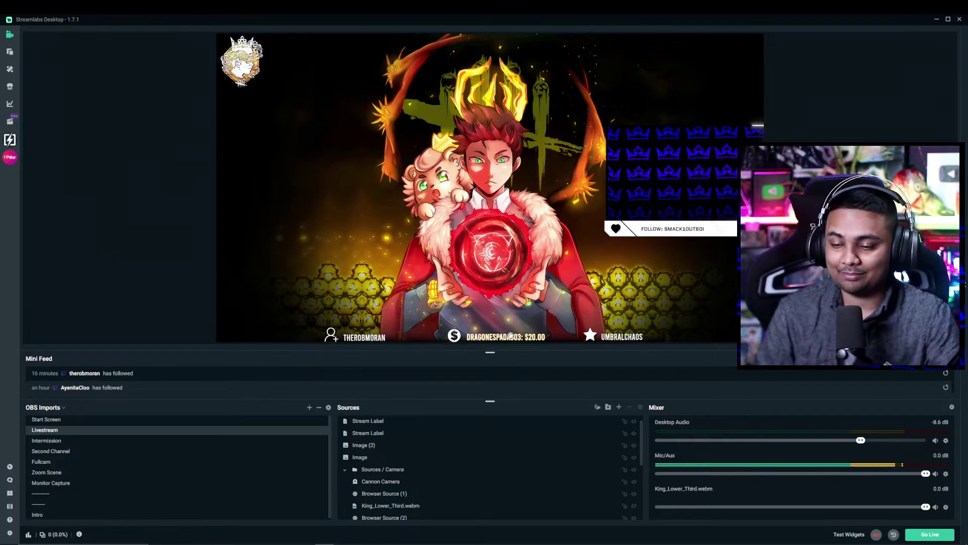
{"action": "left_click", "coordinate": [470, 422]}
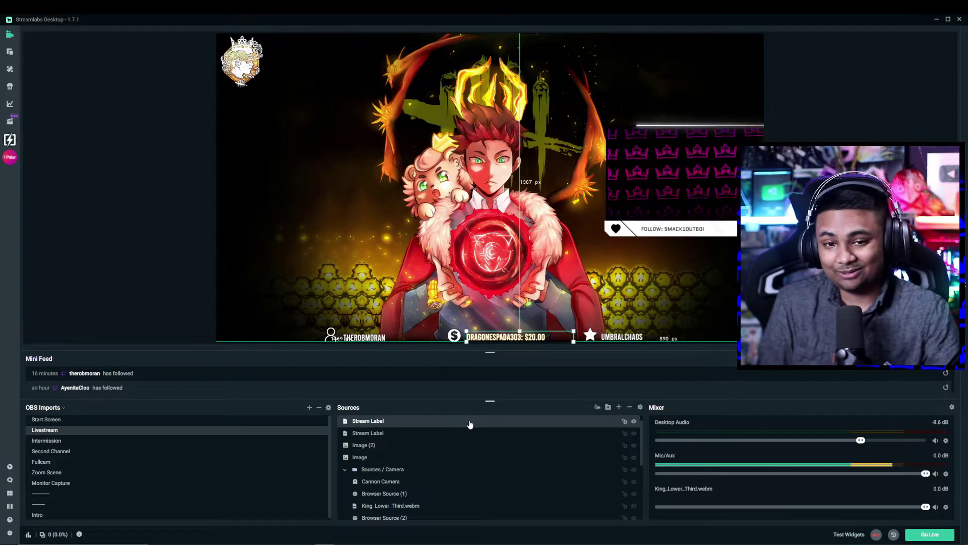
Add a Scroll filter with horizontal speed 30 to the donation label
{"action": "right_click", "coordinate": [527, 426]}
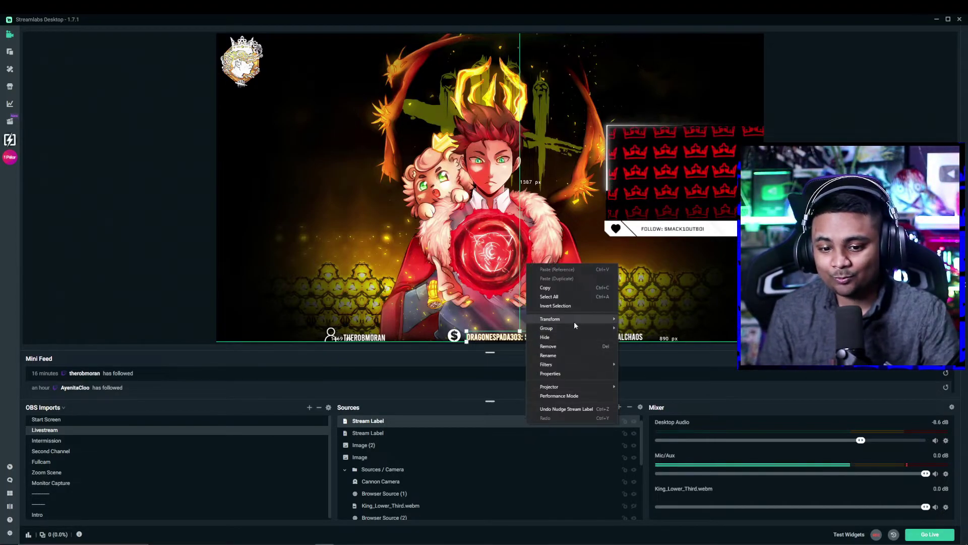
{"action": "mouse_move", "coordinate": [574, 322]}
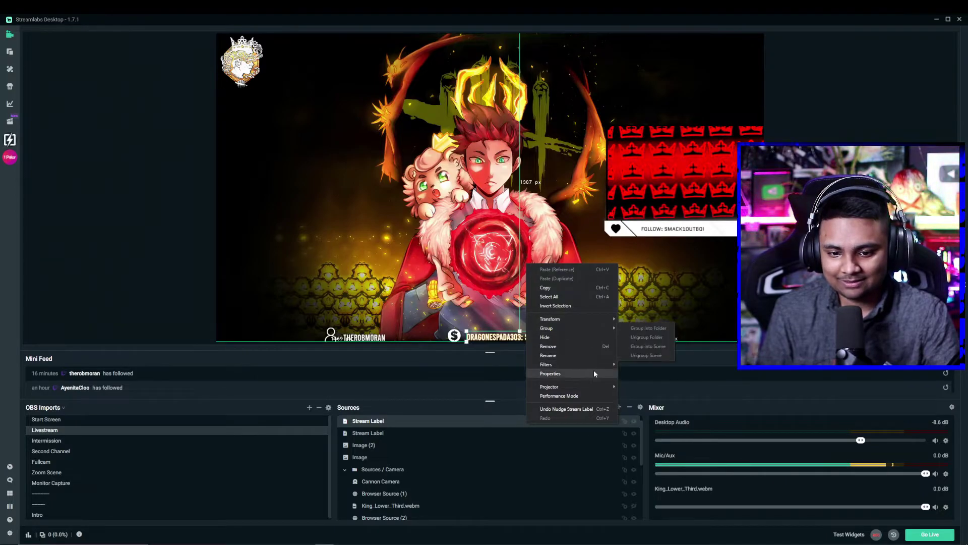
{"action": "mouse_move", "coordinate": [592, 363]}
{"action": "left_click", "coordinate": [630, 364]}
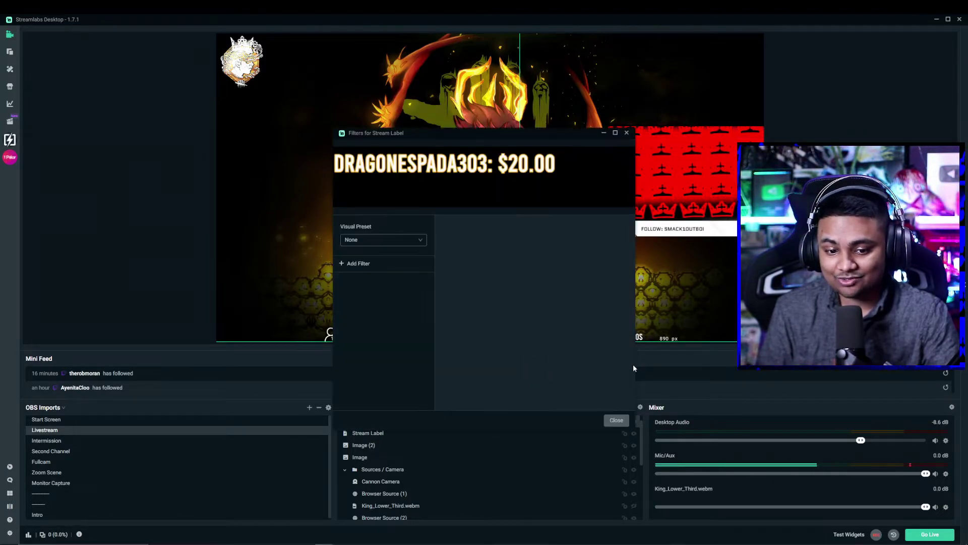
{"action": "left_click", "coordinate": [382, 241]}
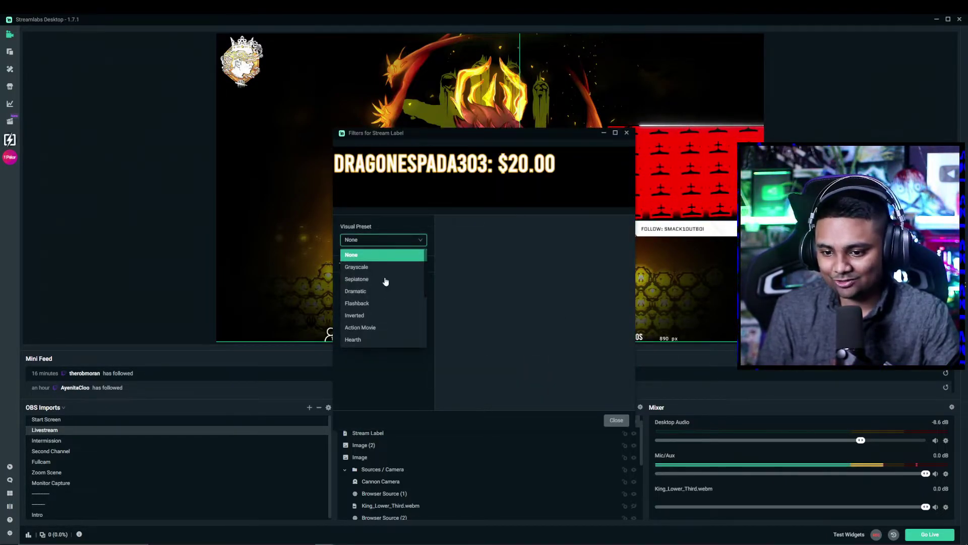
{"action": "key", "text": "Escape"}
{"action": "left_click", "coordinate": [347, 263]}
{"action": "left_click", "coordinate": [495, 195]}
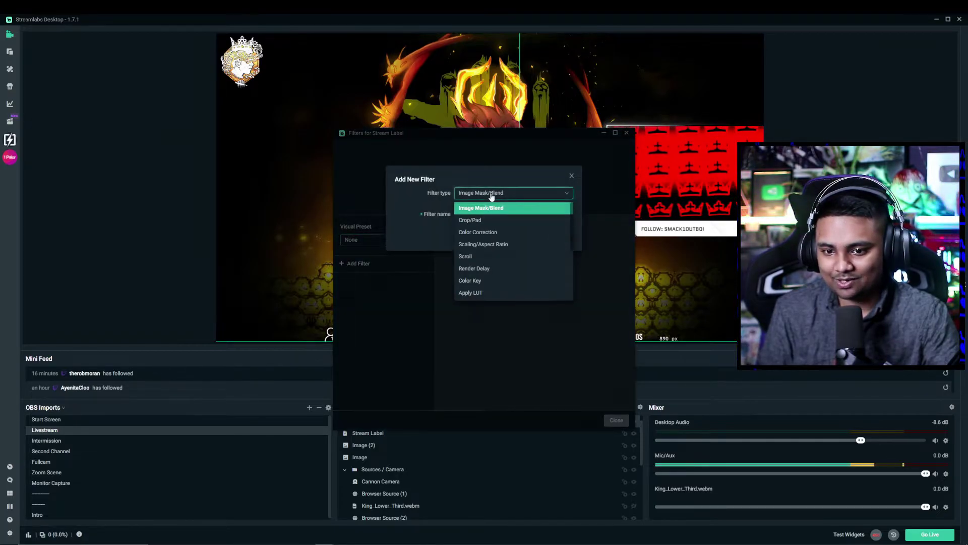
{"action": "left_click", "coordinate": [514, 256]}
{"action": "left_click", "coordinate": [563, 236]}
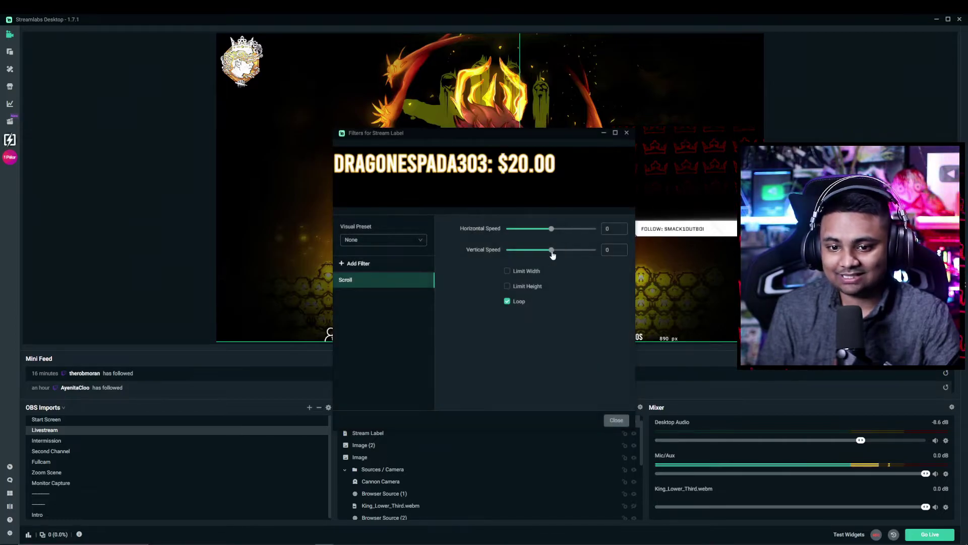
{"action": "mouse_move", "coordinate": [554, 234]}
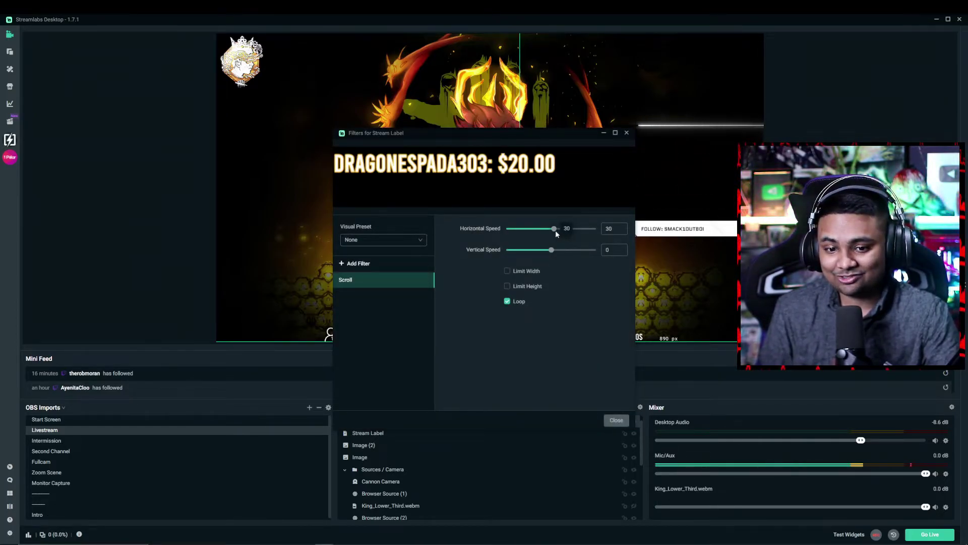
{"action": "left_click_drag", "start_coordinate": [540, 135], "coordinate": [255, 135]}
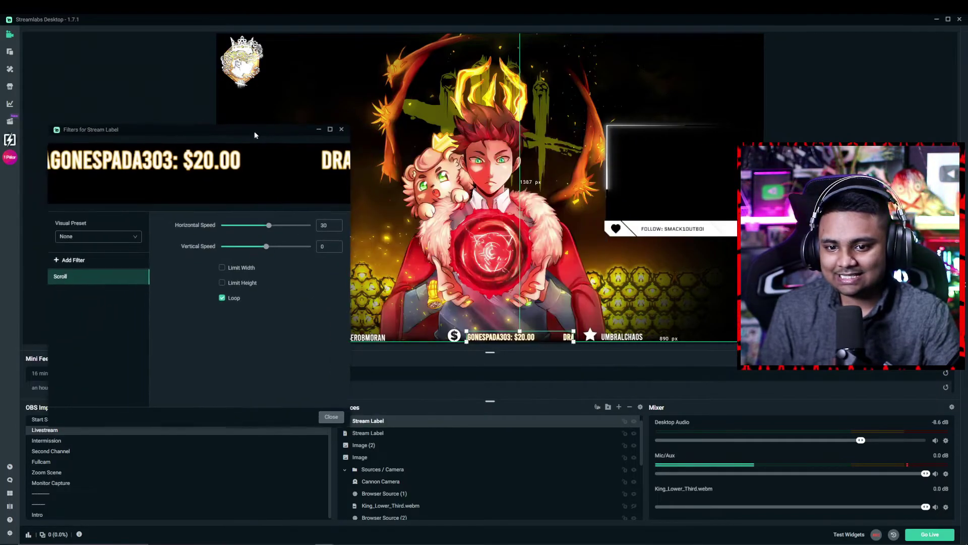
Close the filters and stretch the donation label box slightly to the right
{"action": "left_click", "coordinate": [331, 416]}
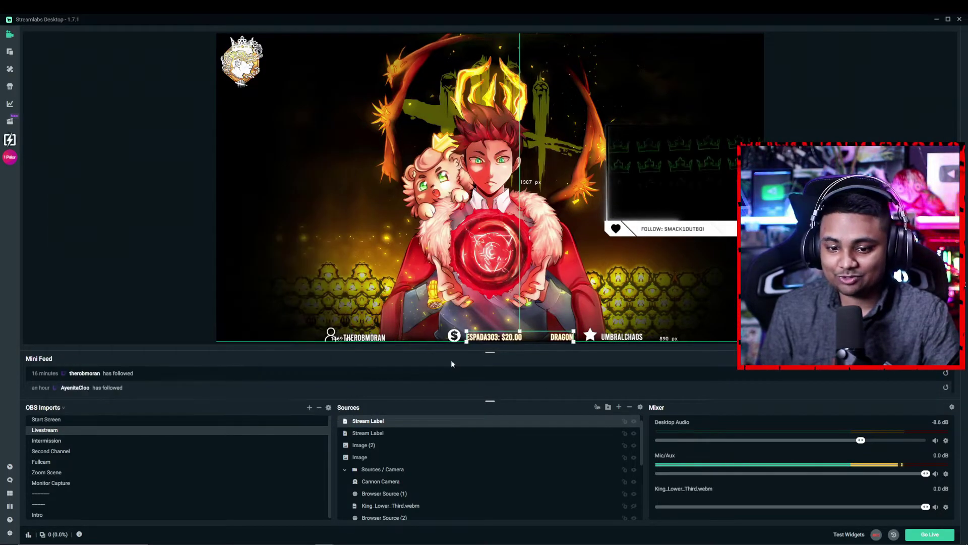
{"action": "left_click", "coordinate": [451, 362]}
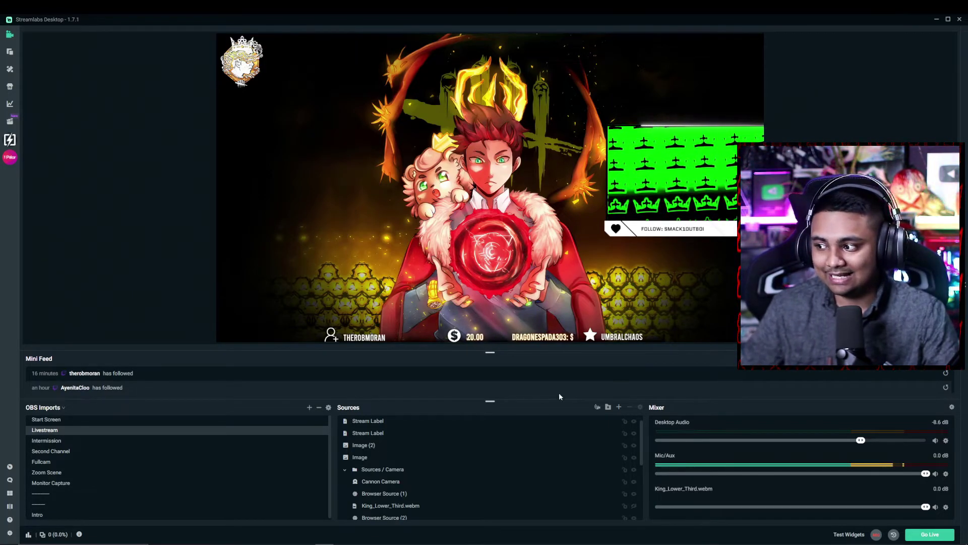
{"action": "left_click", "coordinate": [504, 337]}
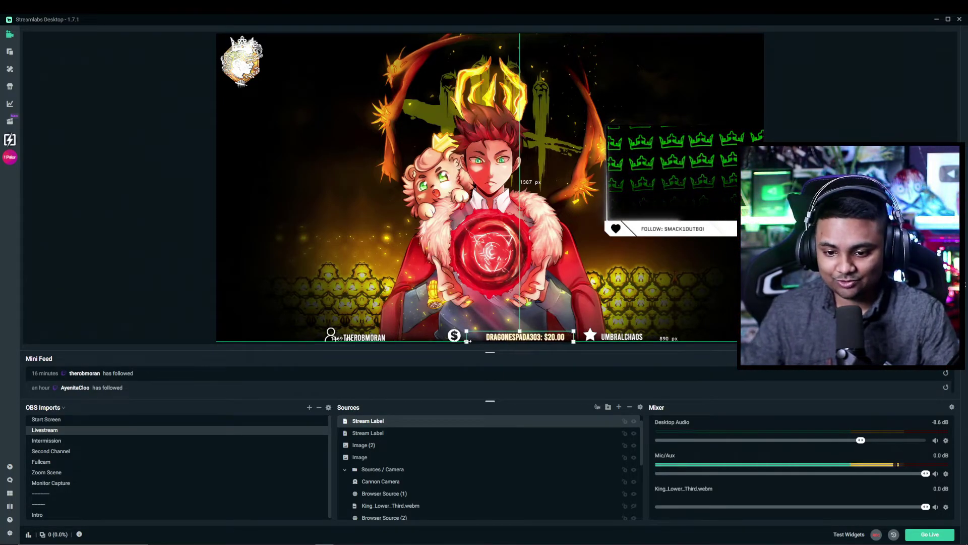
{"action": "left_click_drag", "start_coordinate": [573, 341], "coordinate": [580, 341]}
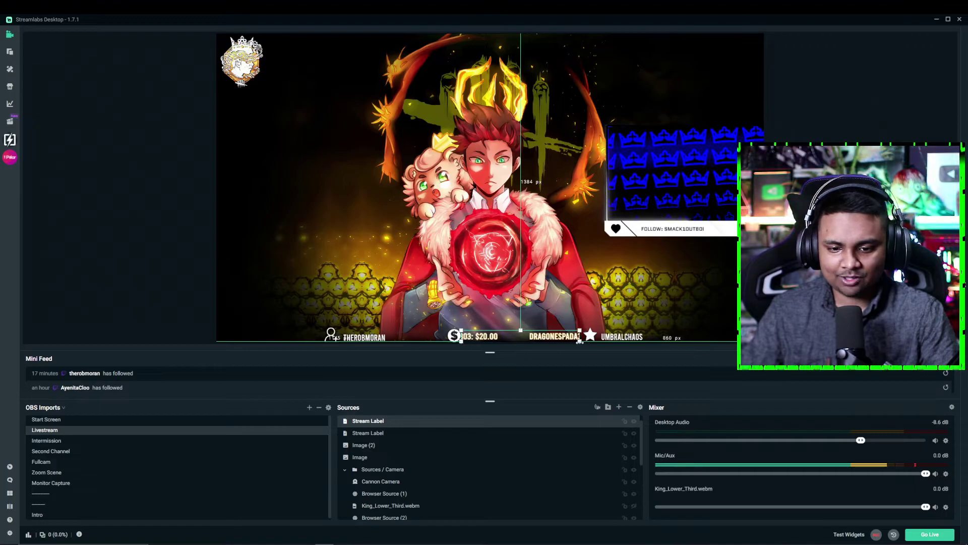
{"action": "left_click", "coordinate": [730, 345]}
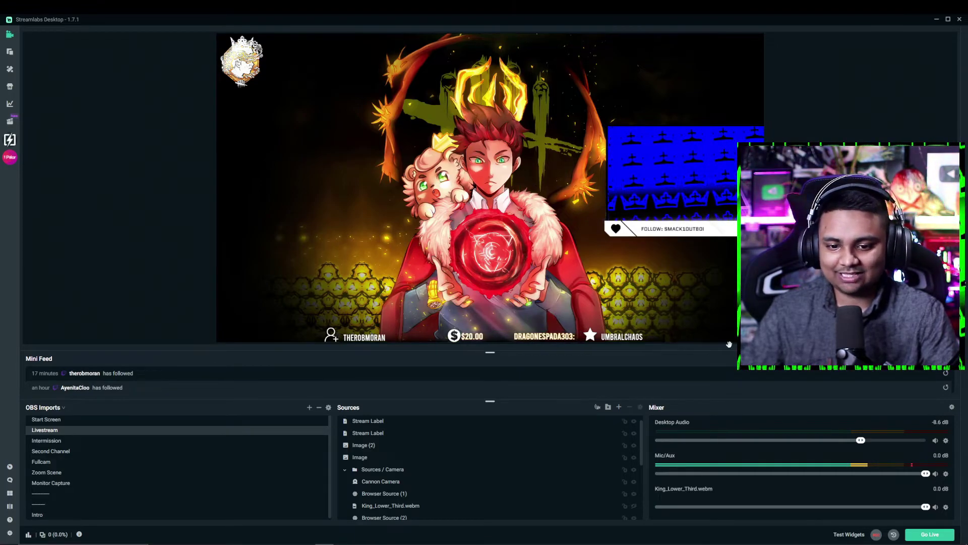